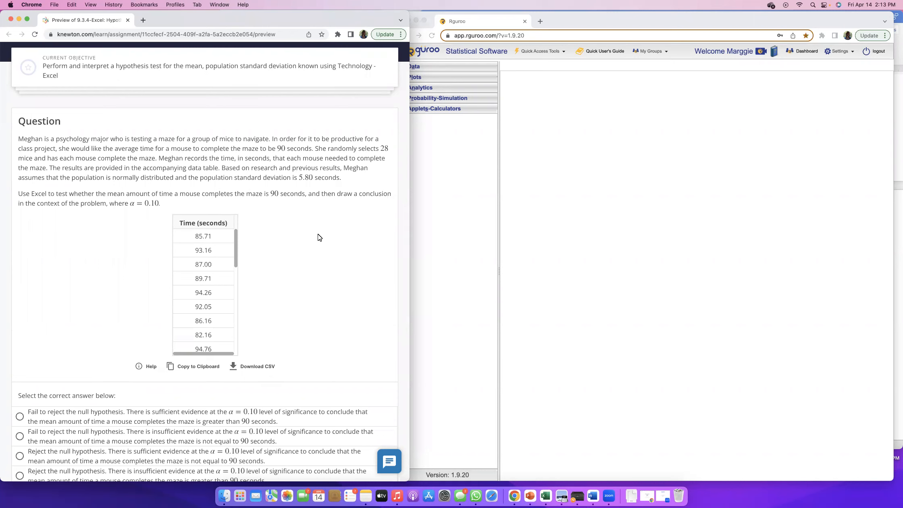
# Read through the maze-time question and download its data table as a CSV file
pyautogui.scroll(-3, 95, 304)
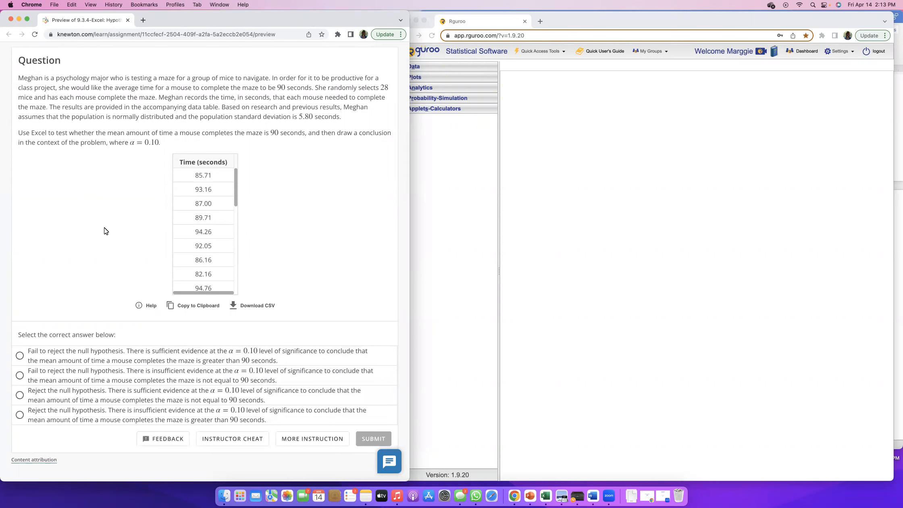
pyautogui.scroll(2, 105, 230)
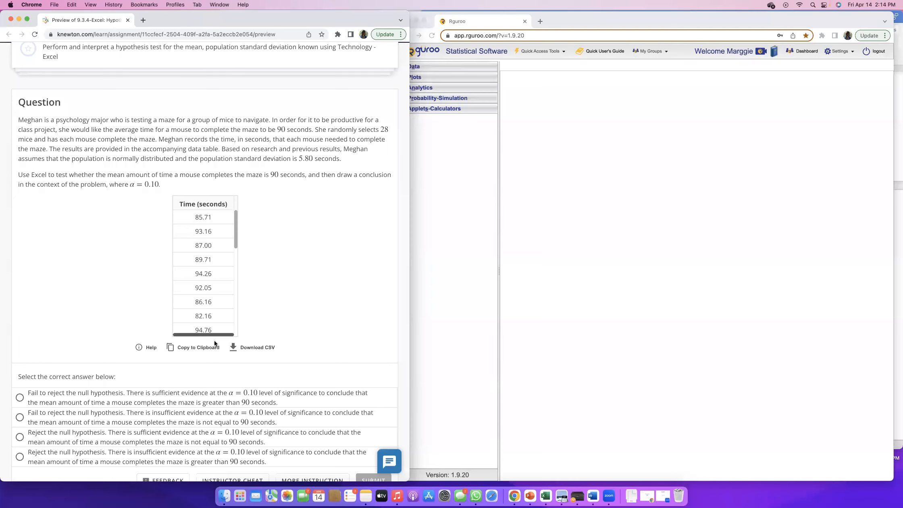
pyautogui.click(252, 347)
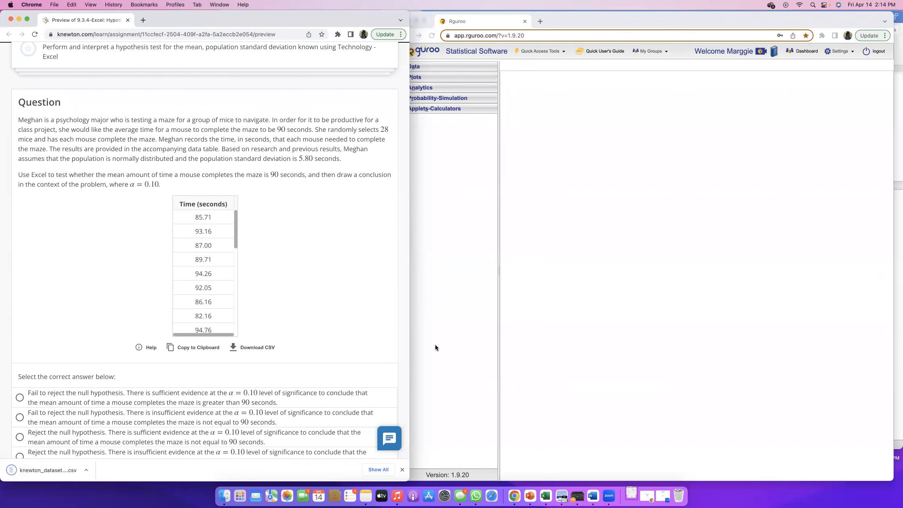
# Switch to Rguroo, start a dataset import and choose the file knewton_dataset_1681496046116.csv from Downloads
pyautogui.click(423, 65)
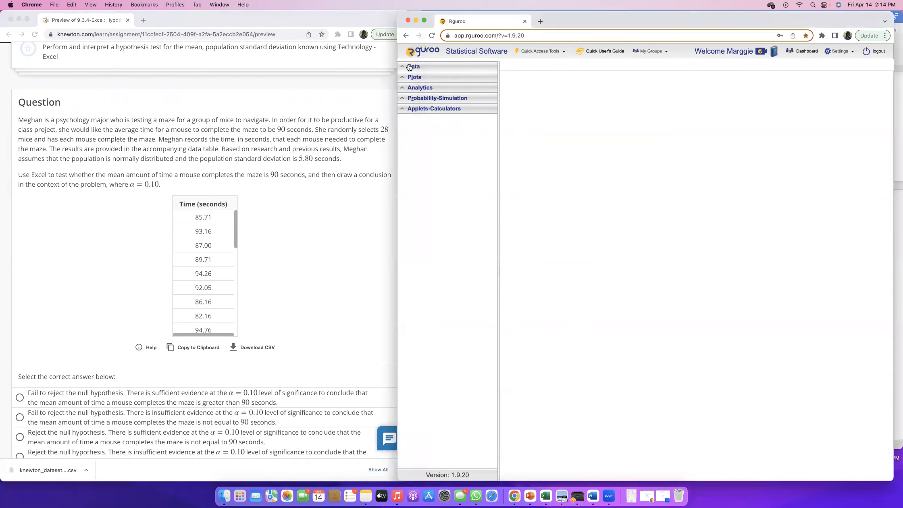
pyautogui.click(413, 68)
pyautogui.click(439, 80)
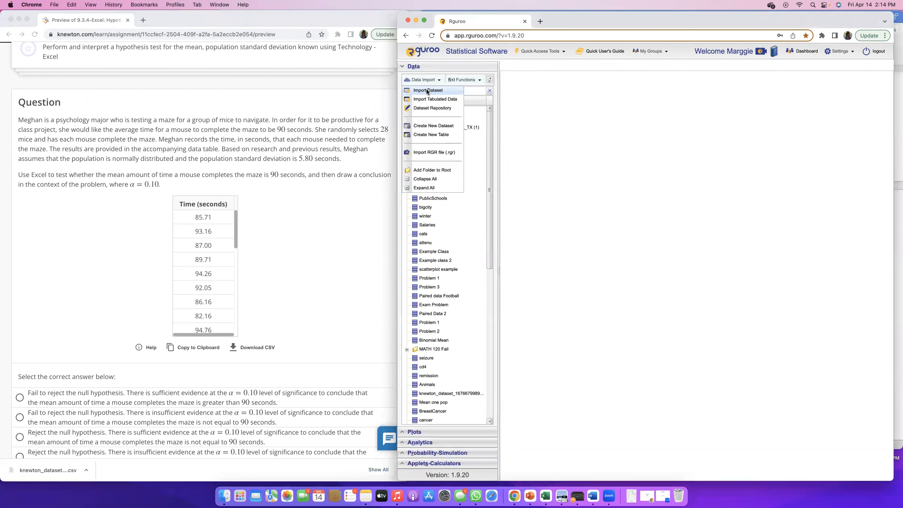
pyautogui.click(427, 91)
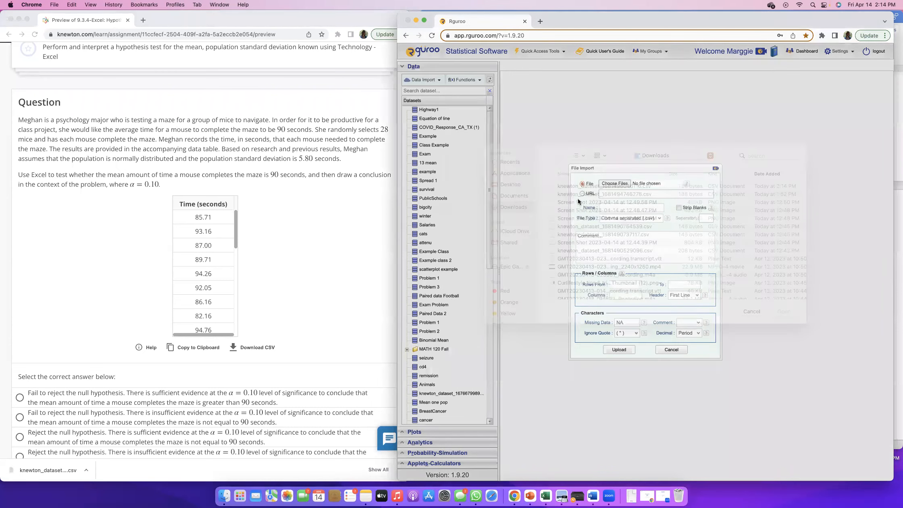
pyautogui.click(615, 183)
pyautogui.click(583, 199)
pyautogui.click(779, 324)
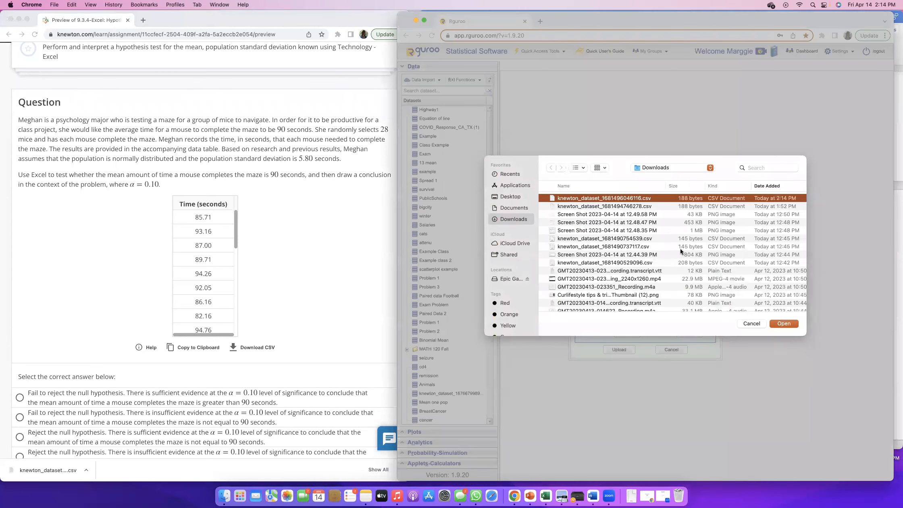
# Name the imported dataset "Time to complete maze" and upload it
pyautogui.press('BackSpace')
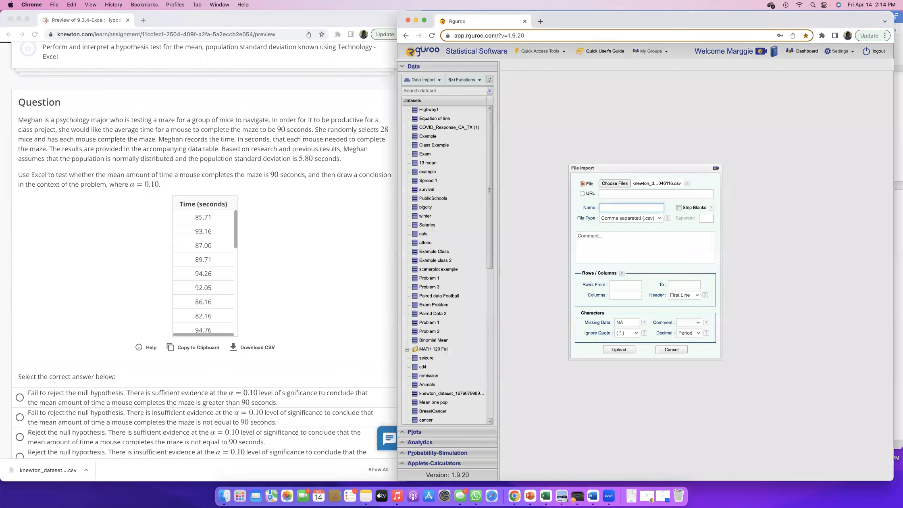
pyautogui.write('Time to complete maza')
pyautogui.click(604, 350)
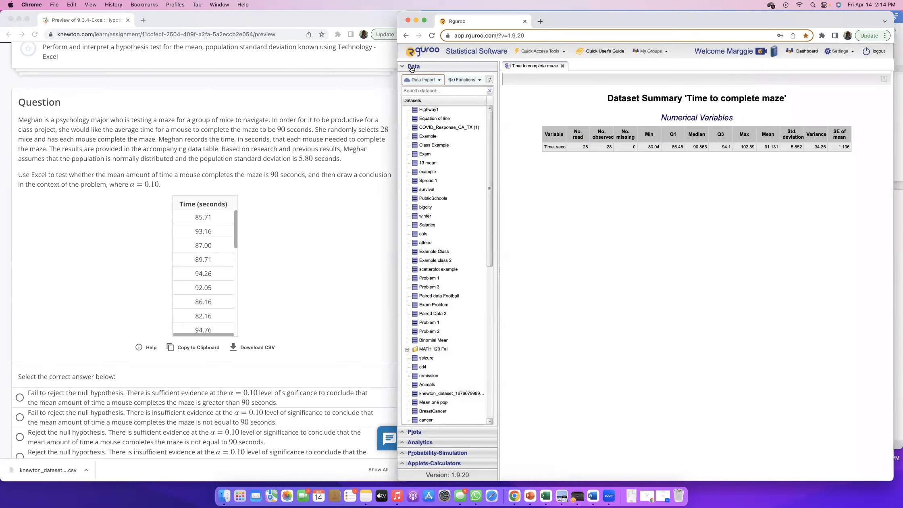
# Create a new one-population mean inference analysis
pyautogui.click(414, 68)
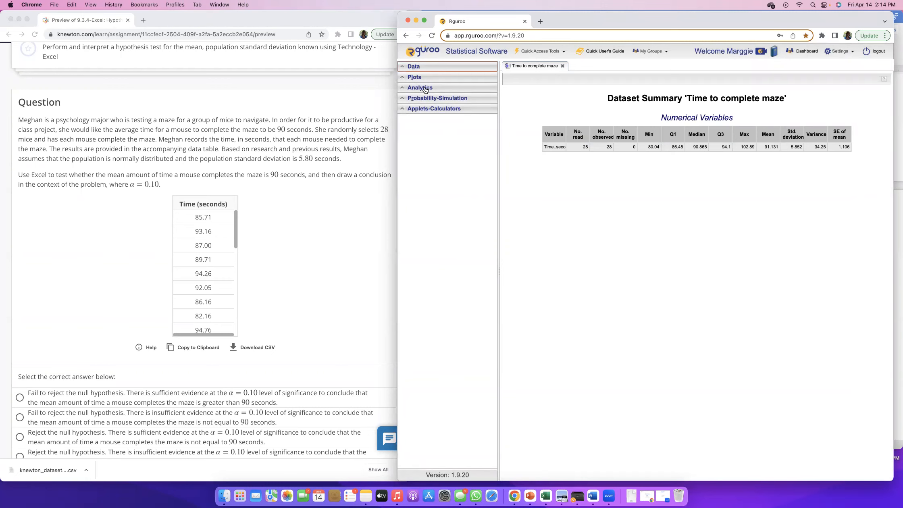
pyautogui.click(406, 90)
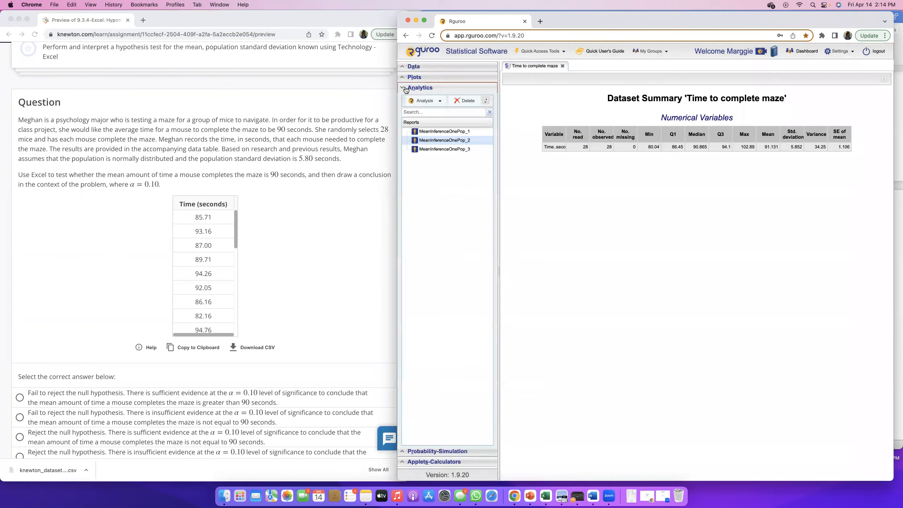
pyautogui.click(438, 103)
pyautogui.moveTo(422, 122)
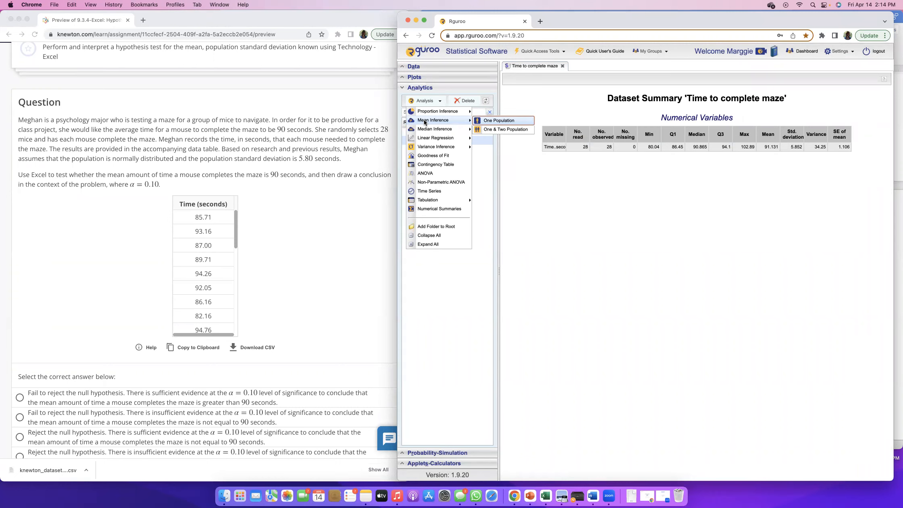
pyautogui.click(488, 121)
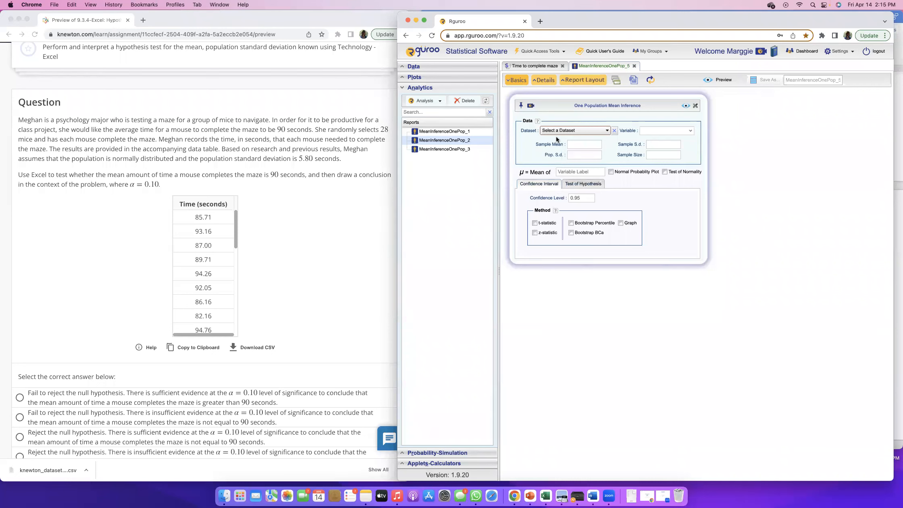
# Set the analysis to use the Time to complete maze dataset with Time..seconds. as the variable
pyautogui.click(589, 133)
pyautogui.scroll(-5, 604, 293)
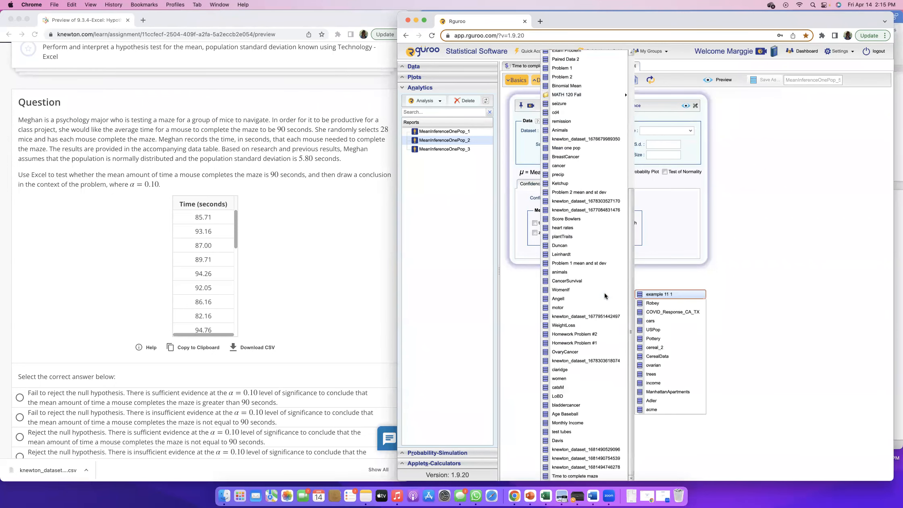
pyautogui.scroll(-5, 566, 469)
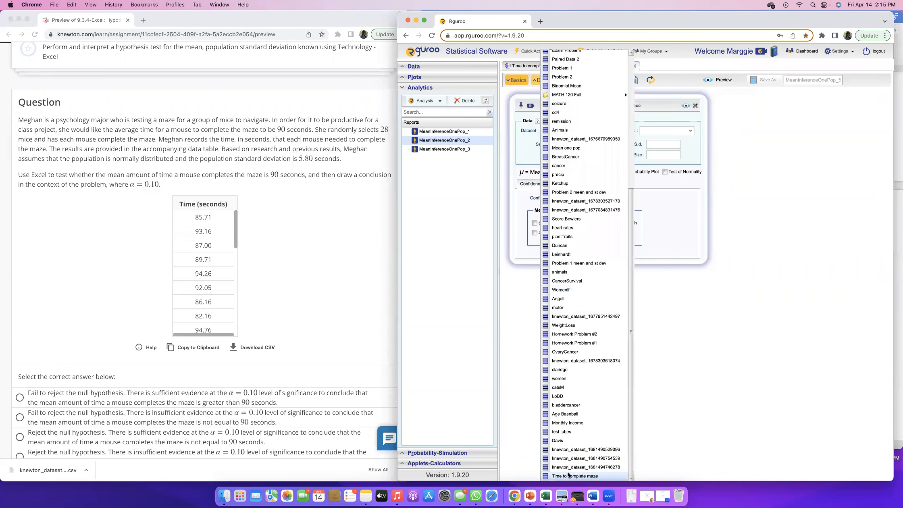
pyautogui.click(582, 475)
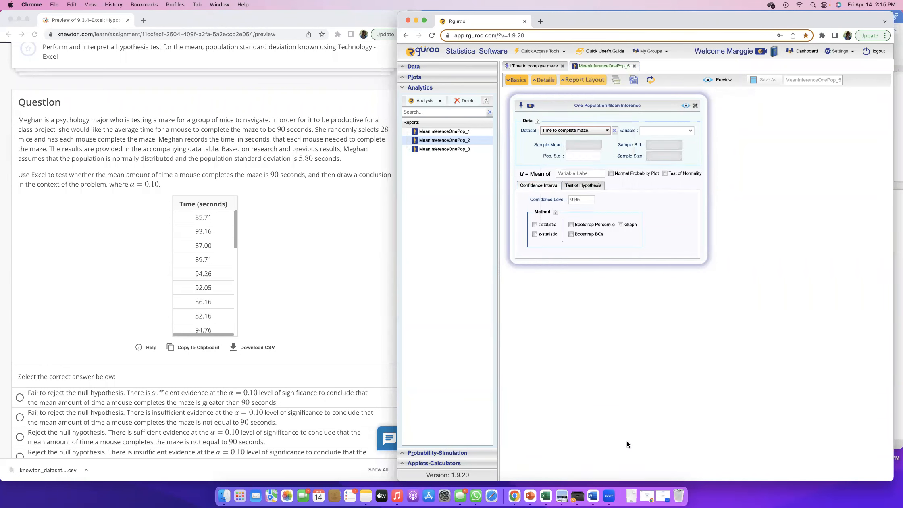
pyautogui.click(689, 131)
pyautogui.click(658, 139)
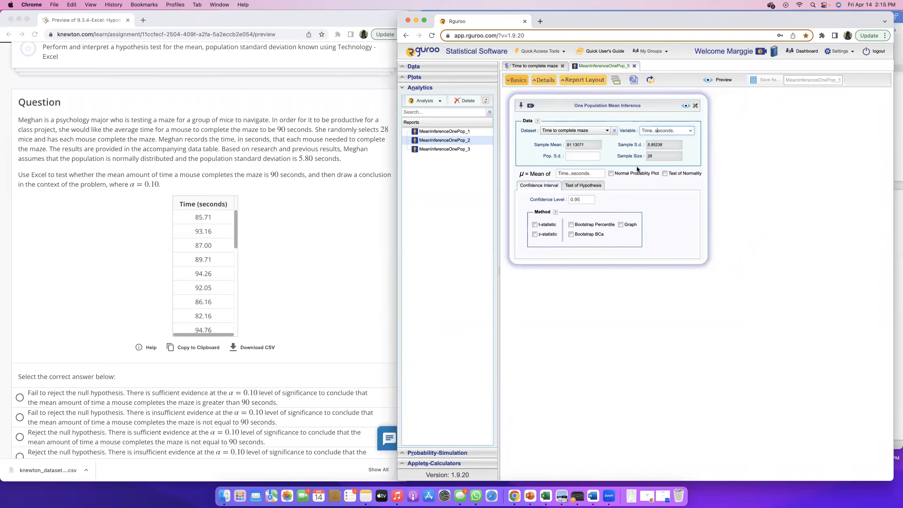
# Check the question for the sample size and population standard deviation, and set the population s.d. to 5.80
pyautogui.click(237, 133)
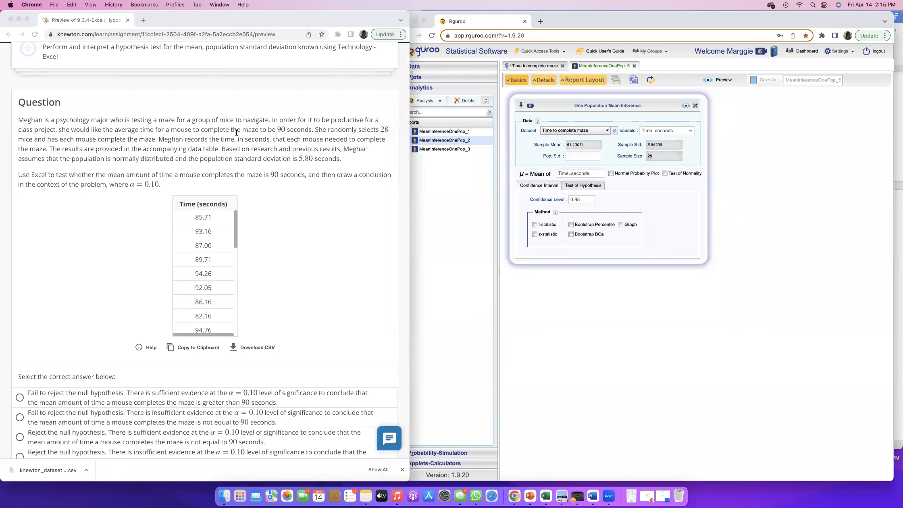
pyautogui.moveTo(328, 131); pyautogui.dragTo(33, 140)
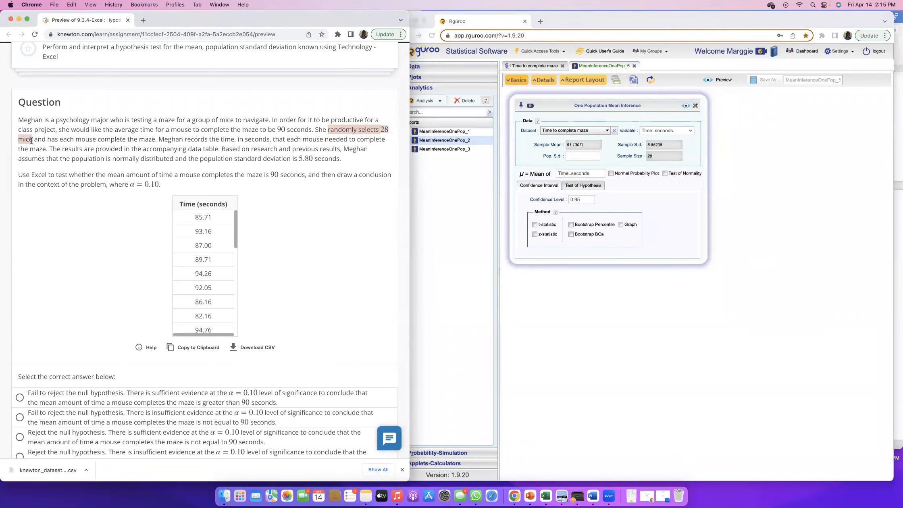
pyautogui.click(578, 155)
pyautogui.click(577, 156)
pyautogui.click(271, 161)
pyautogui.moveTo(199, 159); pyautogui.dragTo(341, 160)
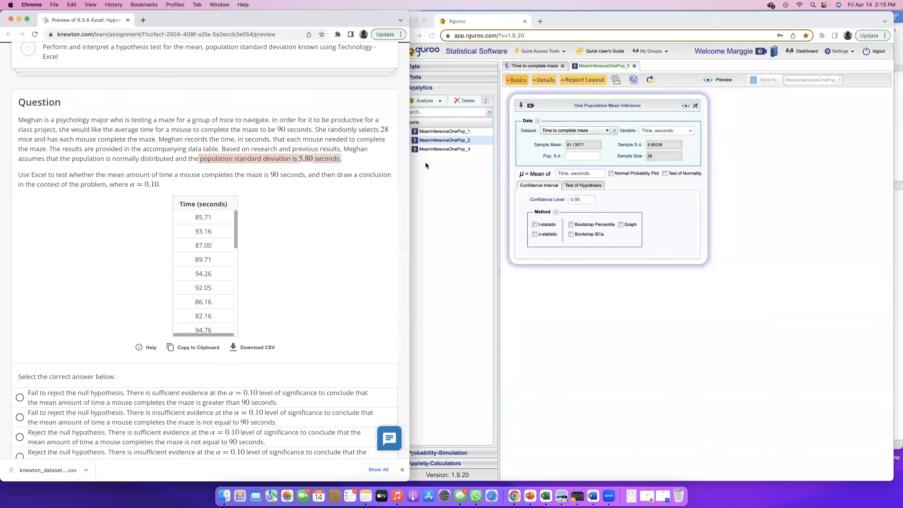
pyautogui.click(577, 156)
pyautogui.write('5.80')
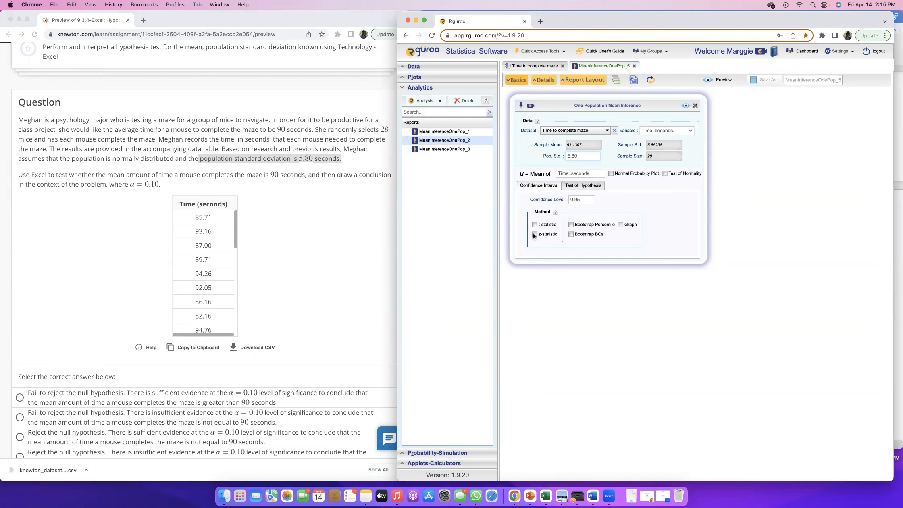
# Check the alpha given in the question and set the confidence level to 0.90
pyautogui.click(312, 212)
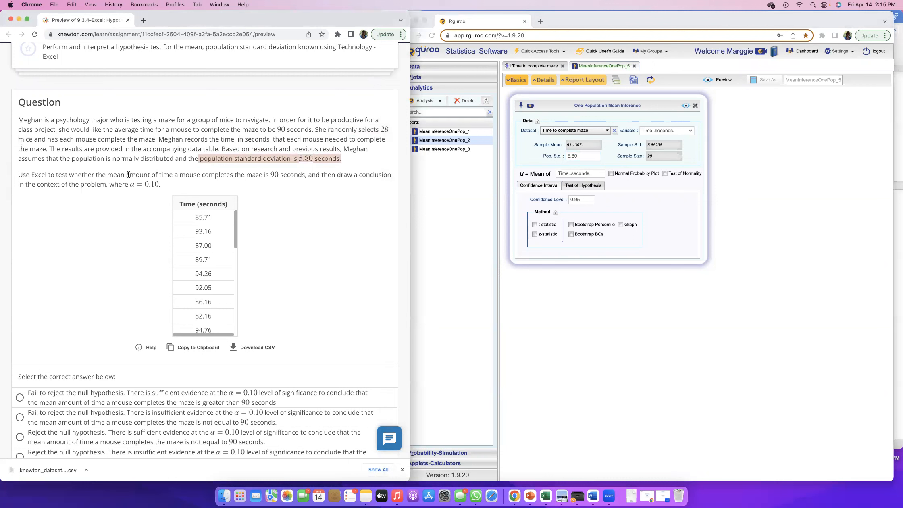
pyautogui.moveTo(130, 185); pyautogui.dragTo(164, 186)
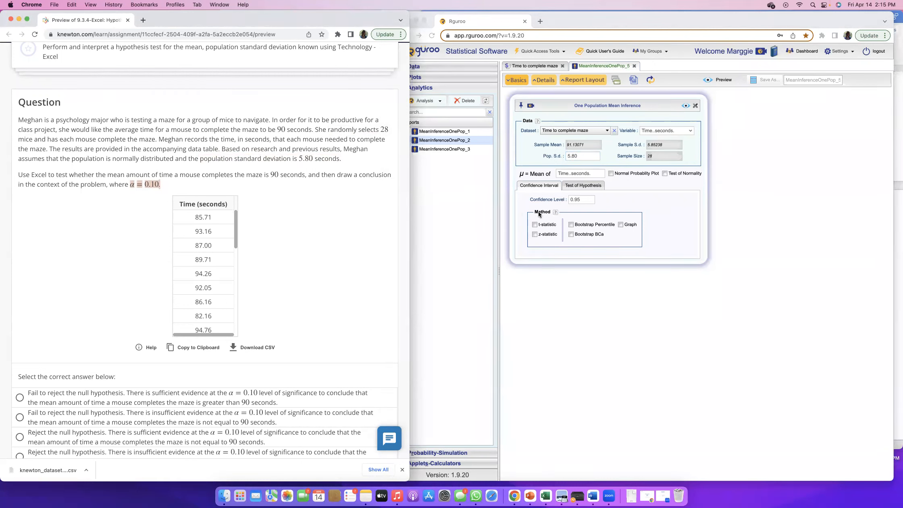
pyautogui.click(588, 199)
pyautogui.click(590, 199)
pyautogui.press('BackSpace')
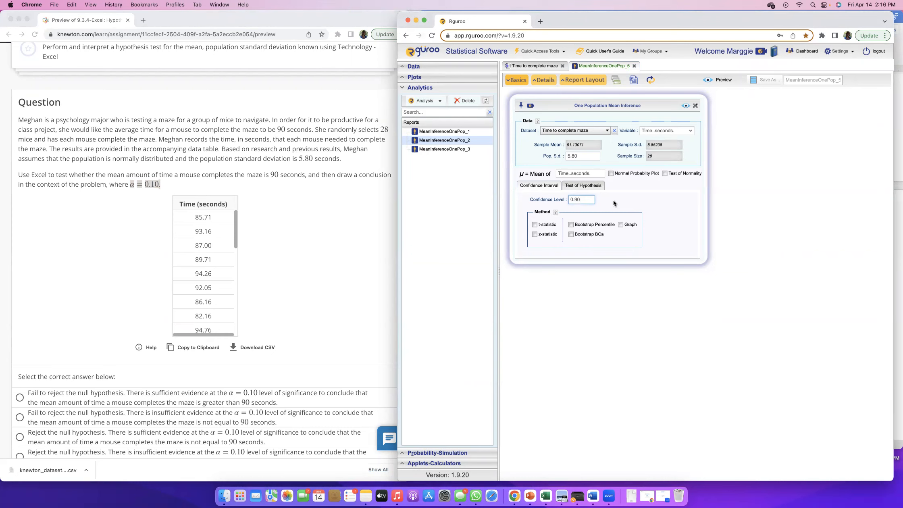
# Select the z-statistic method for the confidence interval
pyautogui.click(182, 174)
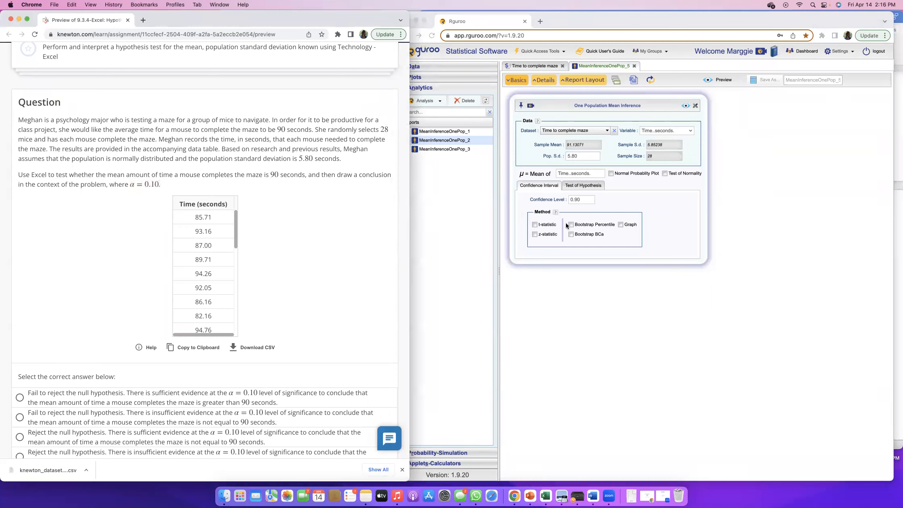
pyautogui.click(584, 156)
pyautogui.moveTo(570, 157); pyautogui.dragTo(578, 158)
pyautogui.click(534, 234)
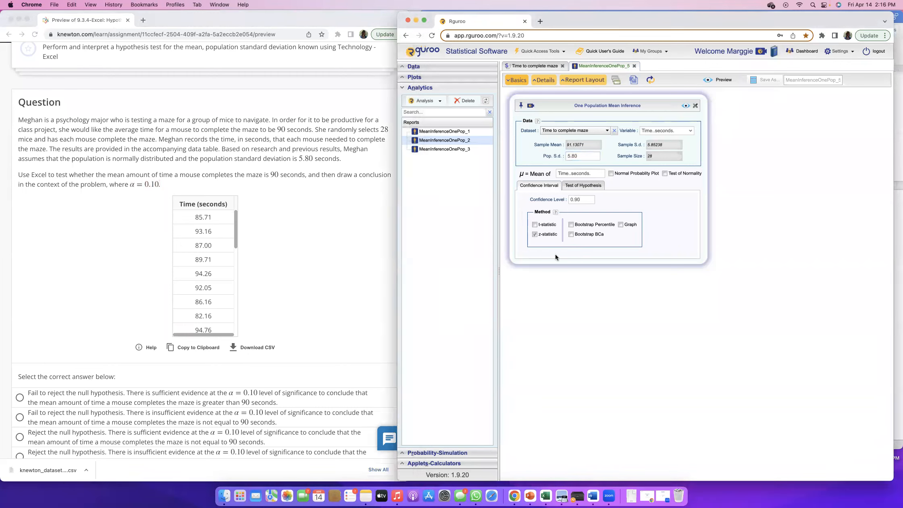
# Set the hypothesis test's significance level to 0.10, checking it against the alpha in the question
pyautogui.click(590, 188)
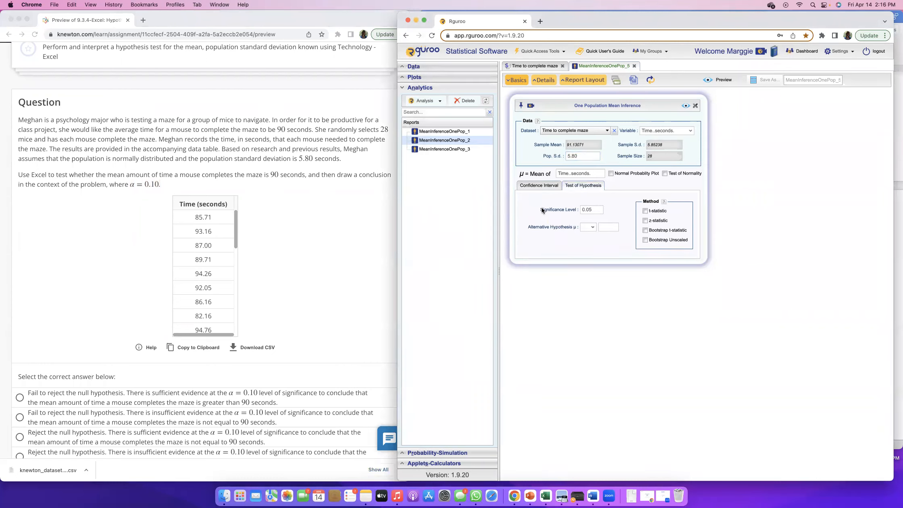
pyautogui.click(592, 209)
pyautogui.press('BackSpace')
pyautogui.press('BackSpace')
pyautogui.write('10')
pyautogui.click(134, 187)
pyautogui.moveTo(110, 185); pyautogui.dragTo(159, 184)
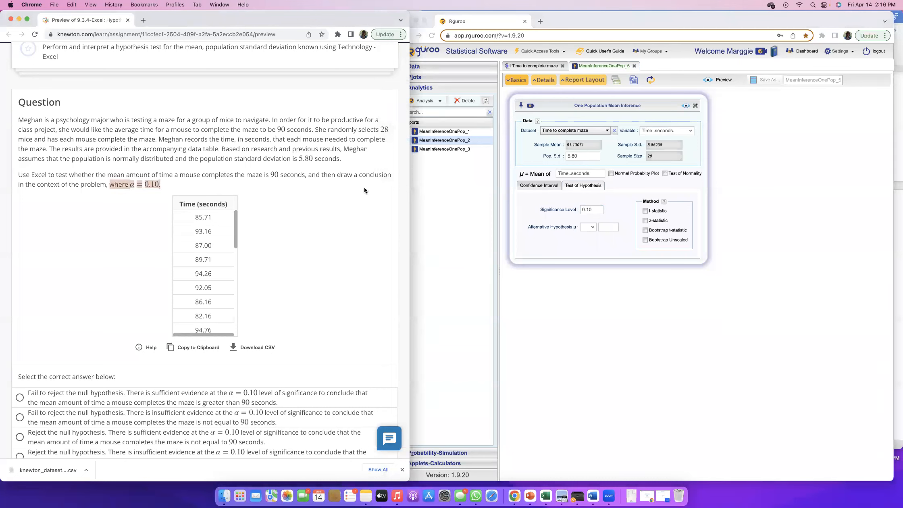
pyautogui.click(553, 235)
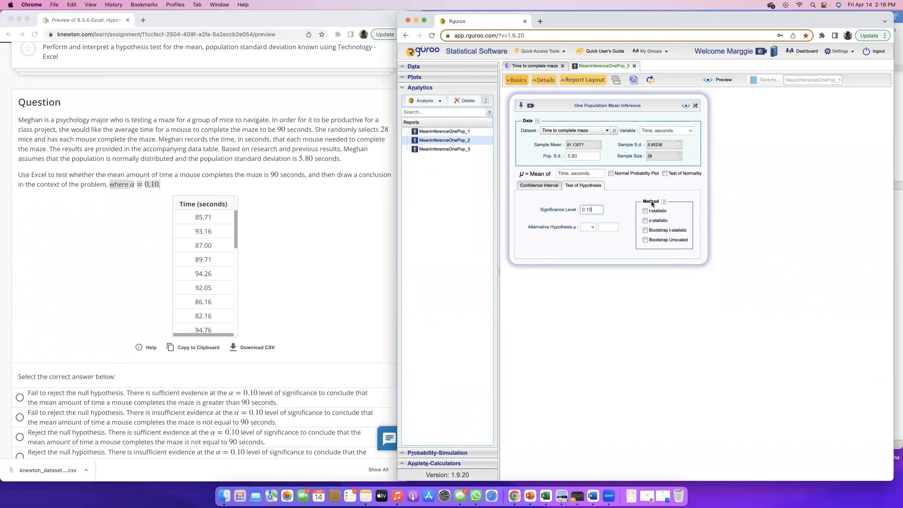
# Select the z-statistic method for the hypothesis test and check that the confidence interval uses the same method
pyautogui.click(645, 220)
pyautogui.click(540, 187)
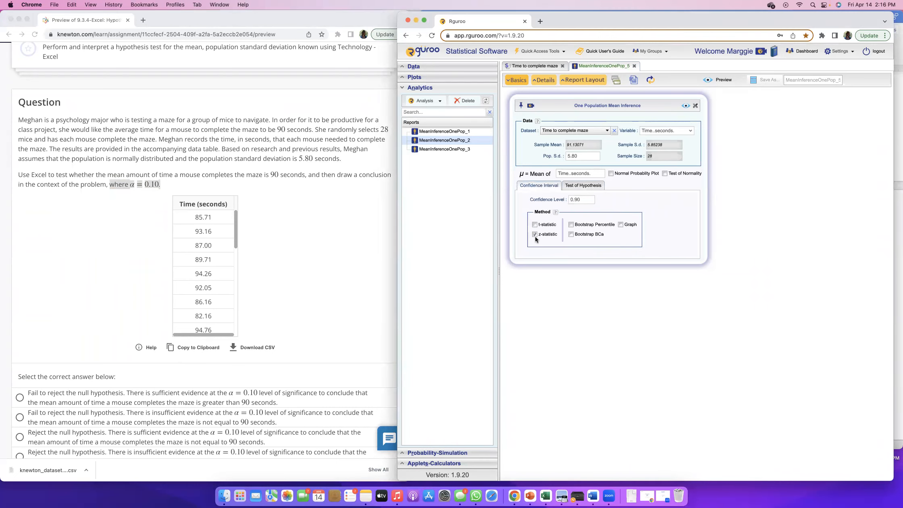
pyautogui.click(576, 187)
pyautogui.scroll(1, 216, 206)
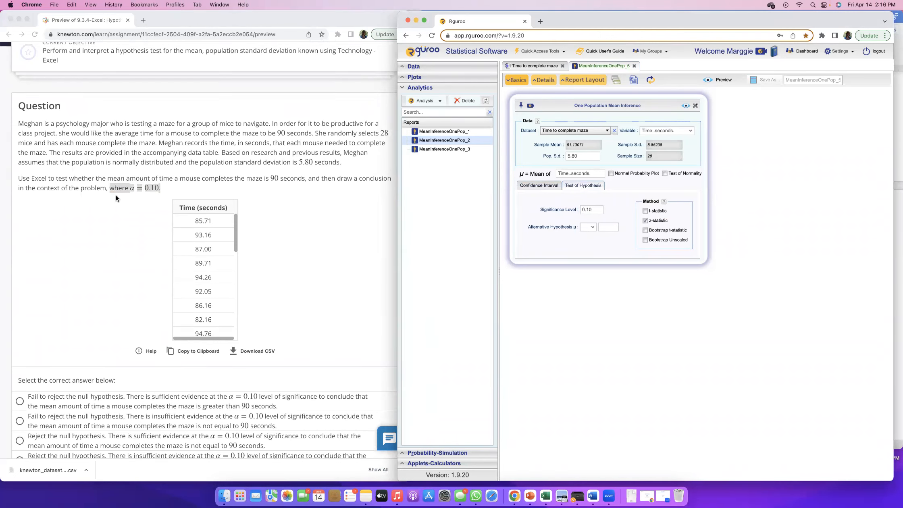
# Set the alternative hypothesis to a mean not equal (!=) to 90
pyautogui.click(272, 166)
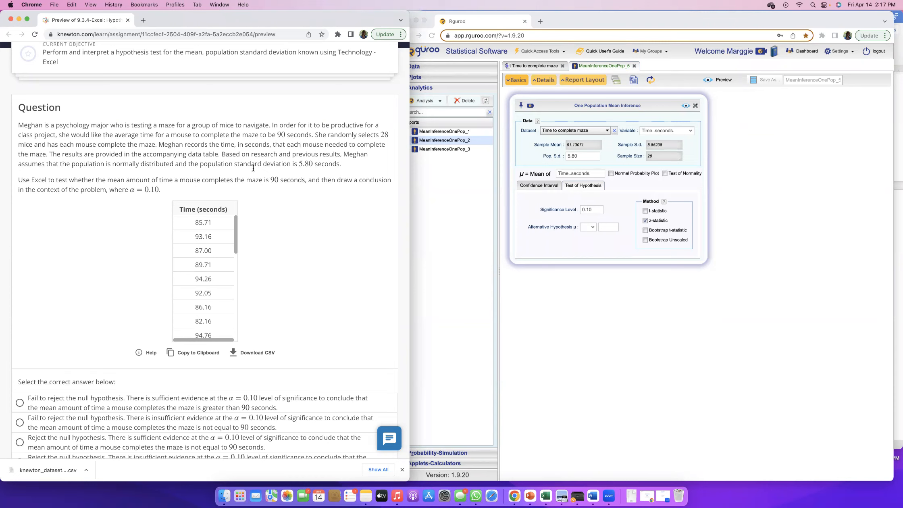
pyautogui.click(589, 229)
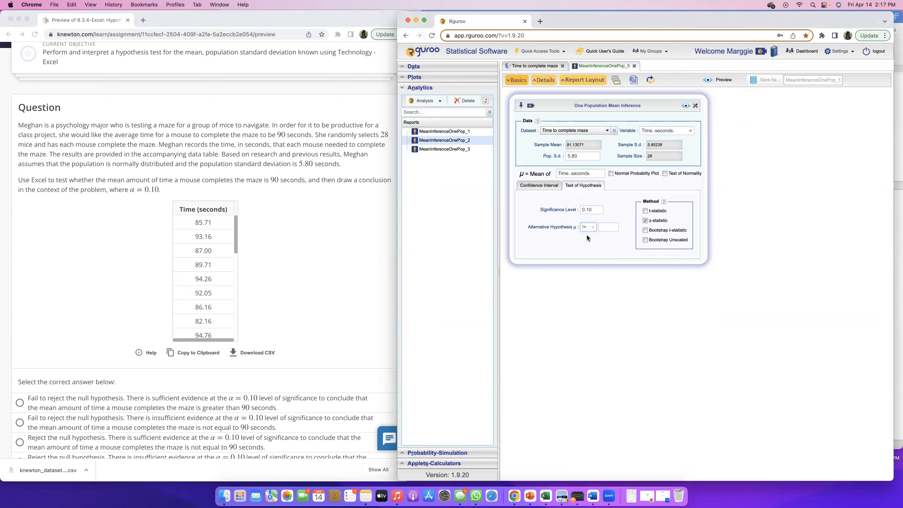
pyautogui.click(616, 226)
pyautogui.write('90')
# Generate the preview report and look over the confidence interval, z-test and p-value graphs
pyautogui.click(685, 106)
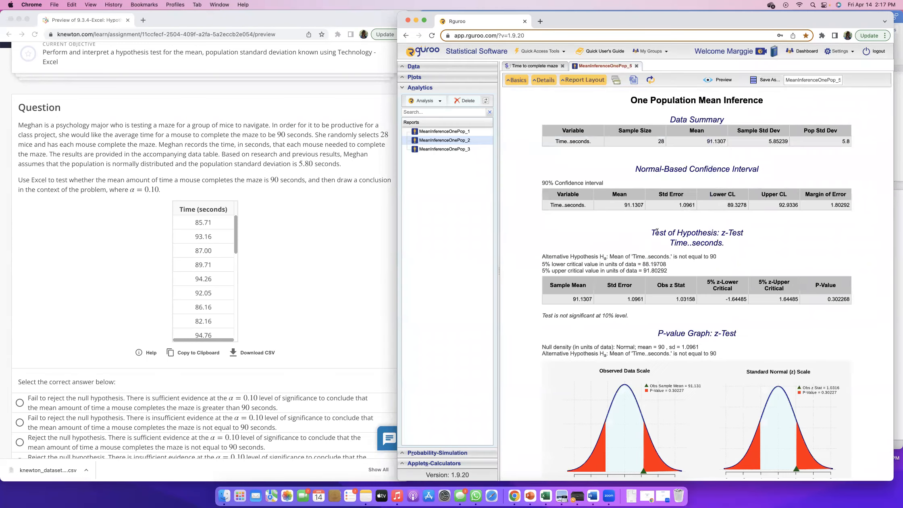
pyautogui.scroll(-2, 674, 281)
pyautogui.scroll(2, 674, 282)
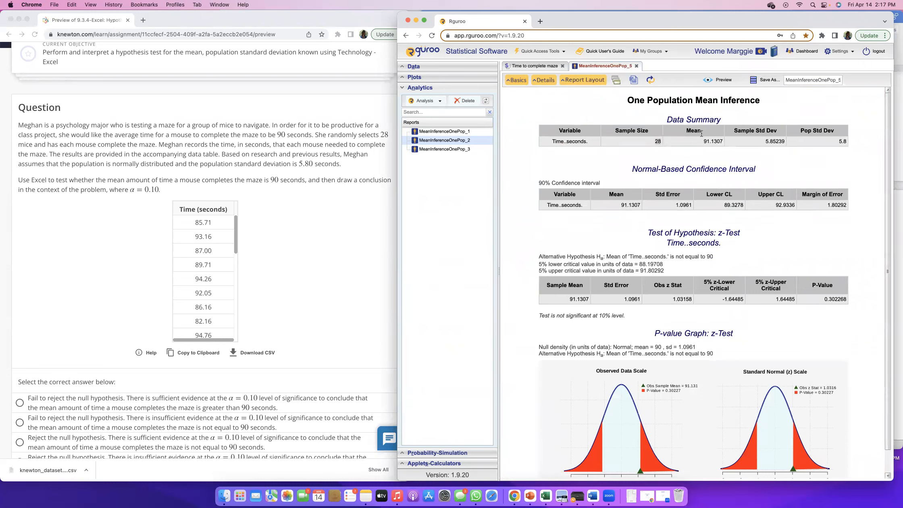
# Examine the sample mean and the sample and population standard deviations in the report's data summary
pyautogui.moveTo(704, 141); pyautogui.dragTo(719, 141)
pyautogui.scroll(-1, 729, 147)
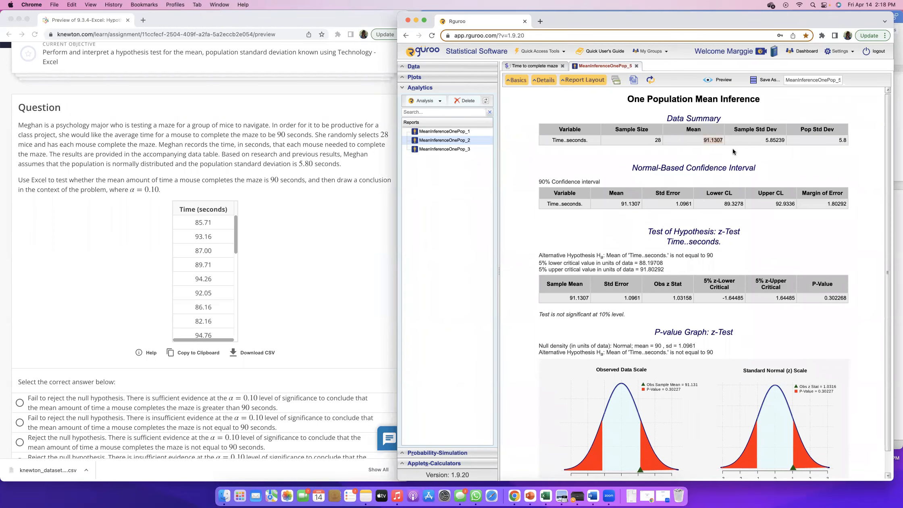
pyautogui.scroll(-1, 743, 145)
pyautogui.moveTo(734, 121); pyautogui.dragTo(768, 124)
pyautogui.scroll(1, 768, 124)
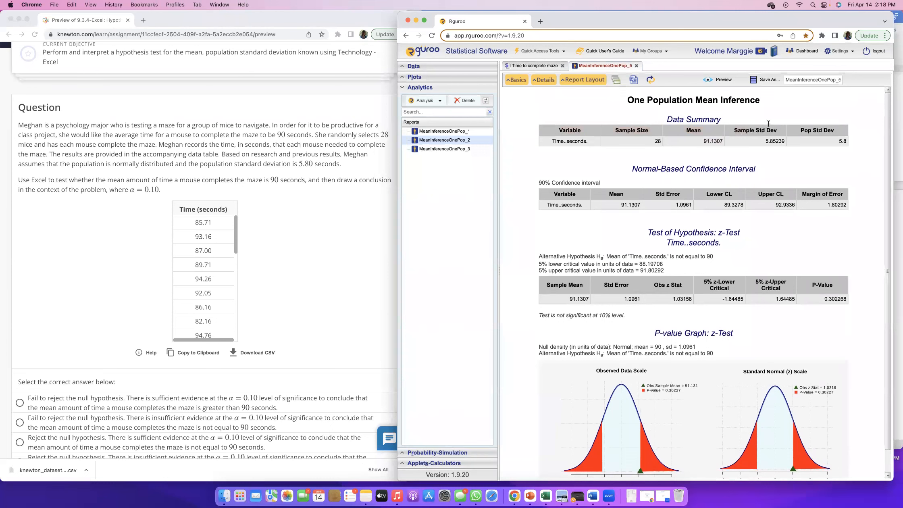
pyautogui.scroll(-1, 777, 139)
pyautogui.scroll(-1, 821, 146)
pyautogui.scroll(2, 821, 146)
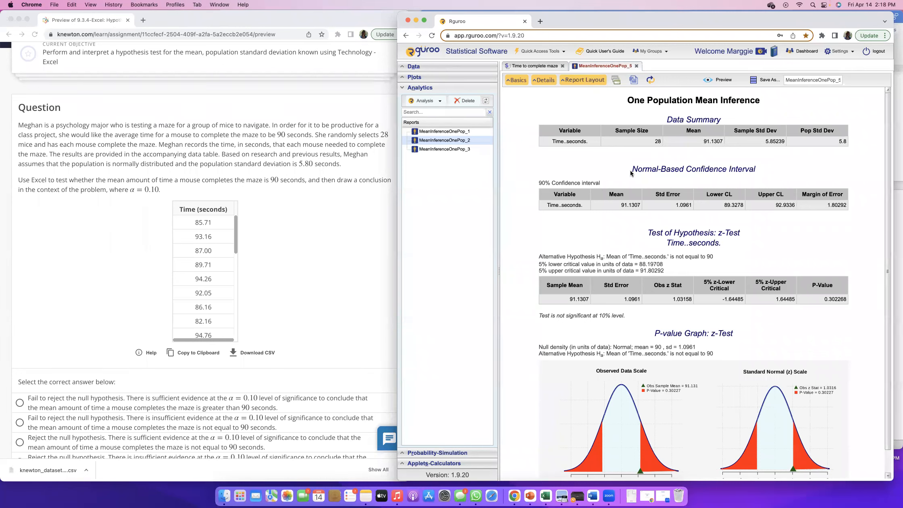
# Examine the report's normal-based confidence interval, including its confidence level and its lower and upper limits
pyautogui.moveTo(631, 170); pyautogui.dragTo(843, 214)
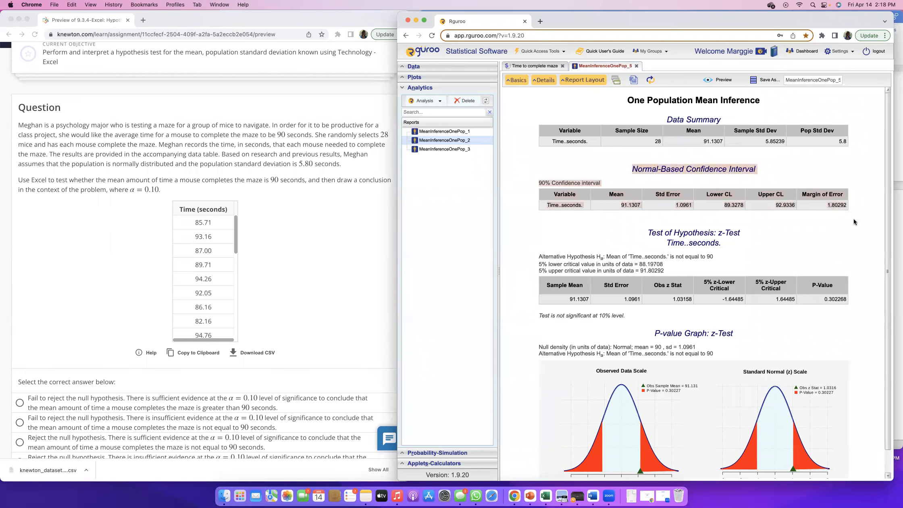
pyautogui.click(860, 225)
pyautogui.moveTo(539, 183); pyautogui.dragTo(604, 188)
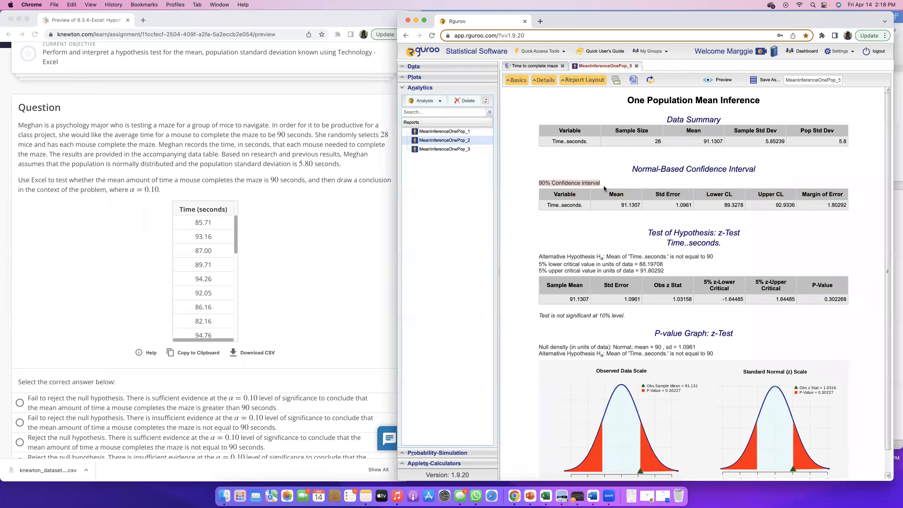
pyautogui.click(636, 232)
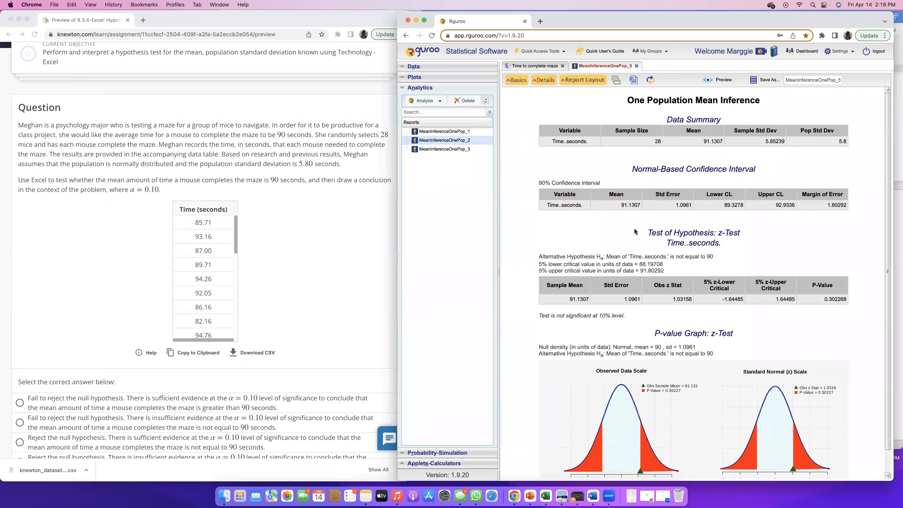
pyautogui.doubleClick(733, 205)
pyautogui.click(783, 194)
pyautogui.moveTo(776, 205); pyautogui.dragTo(787, 204)
pyautogui.click(796, 217)
# Examine the z-test results in the report and compare the p-value with the alpha given in the question
pyautogui.moveTo(648, 235); pyautogui.dragTo(740, 243)
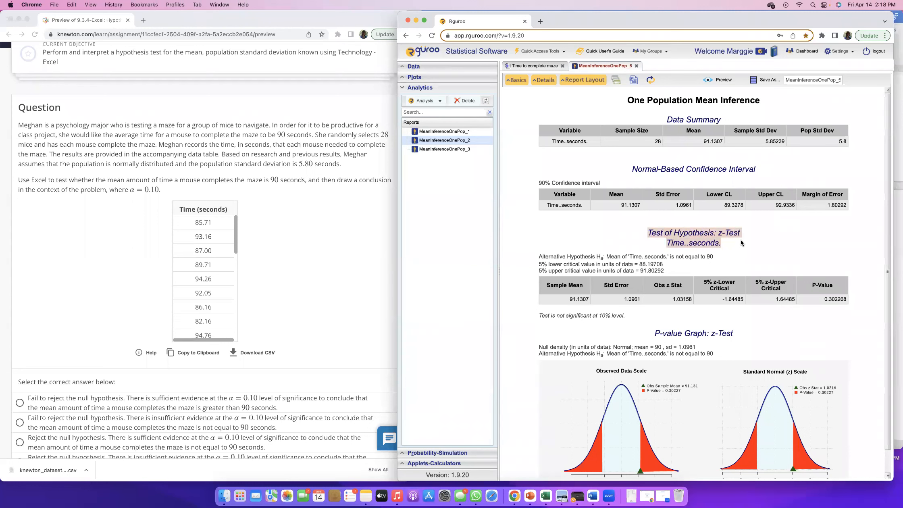
pyautogui.scroll(-2, 741, 242)
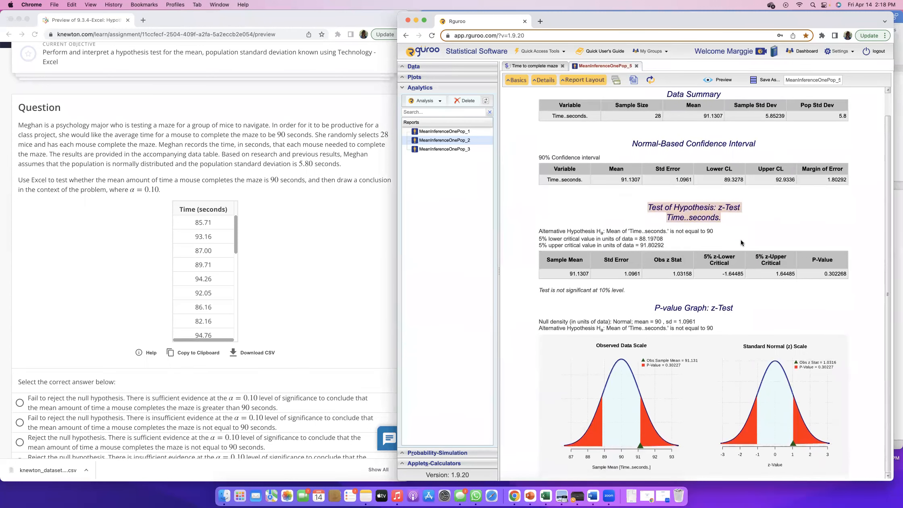
pyautogui.click(768, 214)
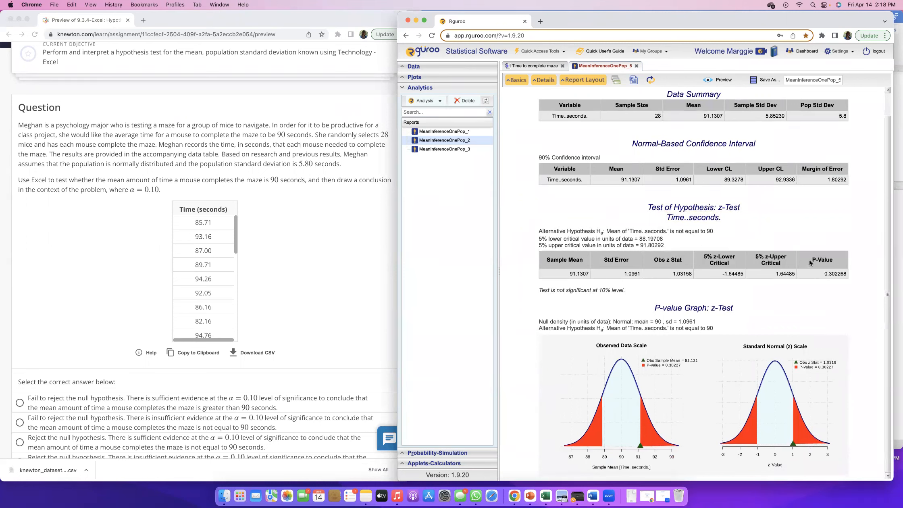
pyautogui.doubleClick(835, 274)
pyautogui.moveTo(823, 272); pyautogui.dragTo(845, 274)
pyautogui.click(803, 300)
pyautogui.moveTo(825, 275); pyautogui.dragTo(845, 274)
pyautogui.click(158, 182)
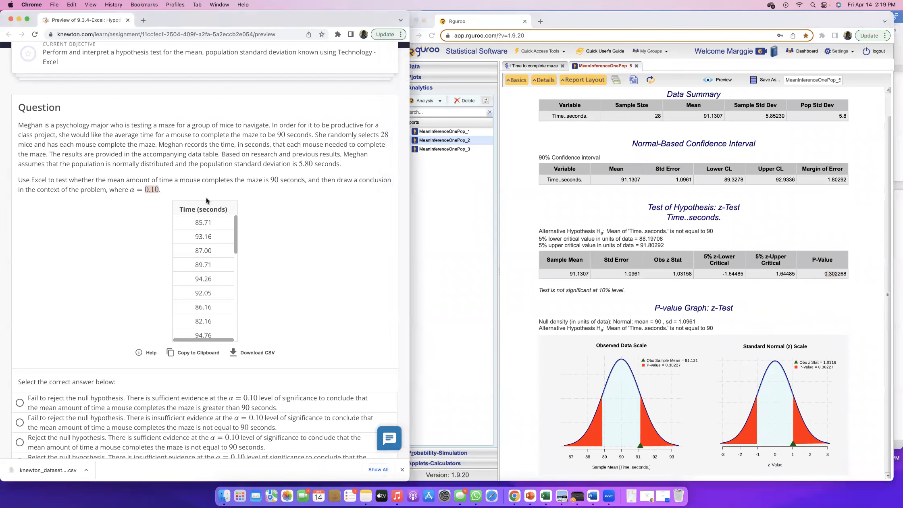
pyautogui.click(825, 273)
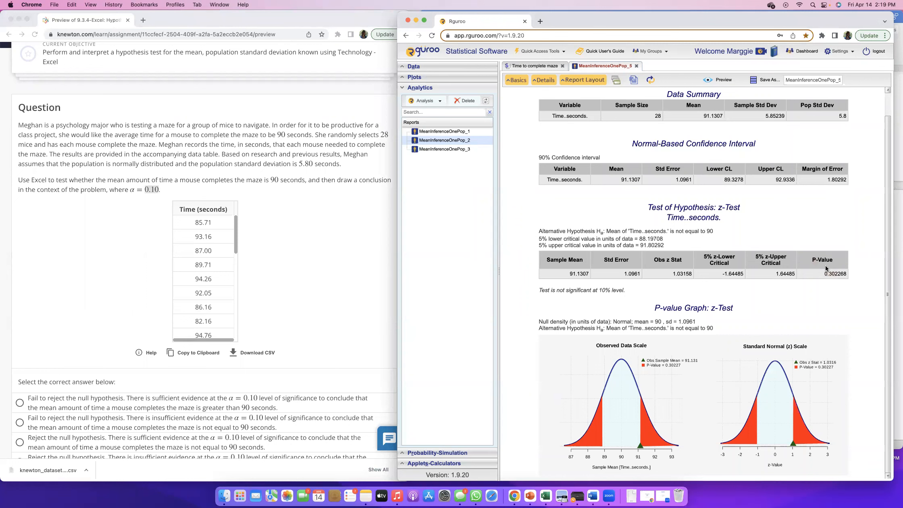
pyautogui.click(132, 198)
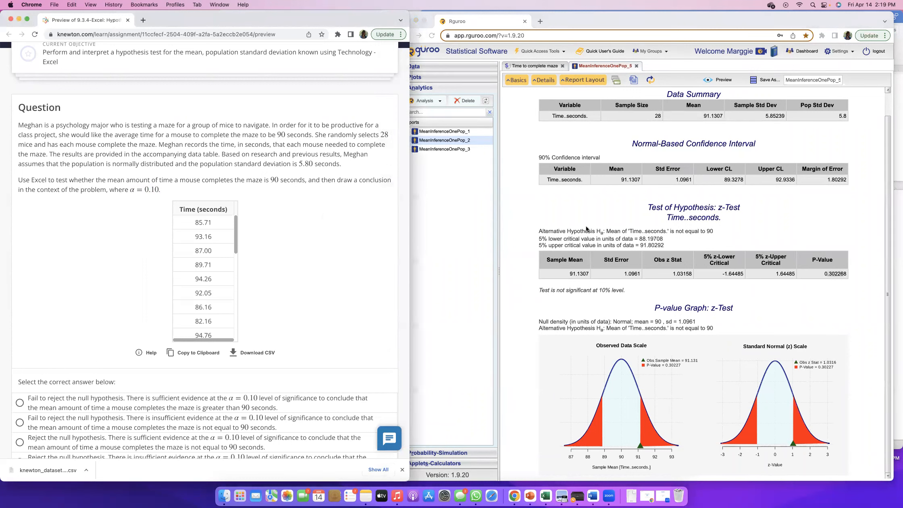
pyautogui.click(709, 232)
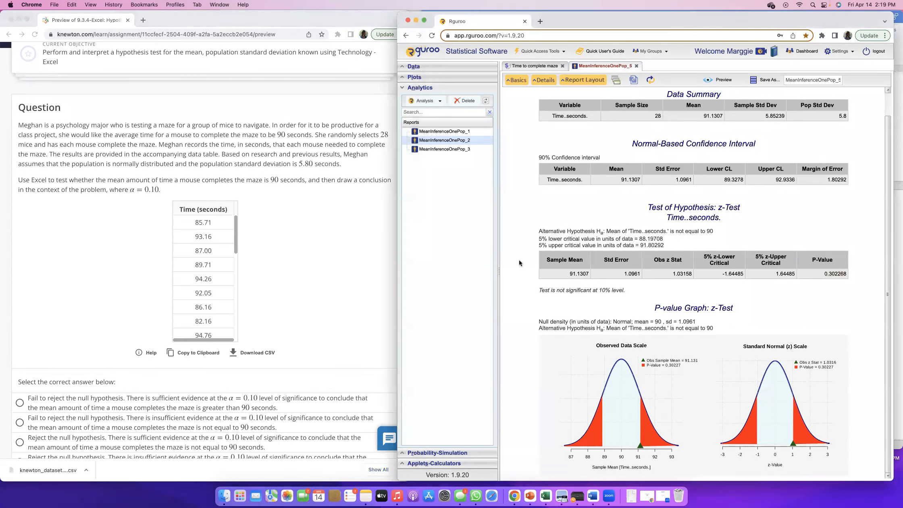
# Submit the answer to fail to reject the null hypothesis, with insufficient evidence that the mean is not equal to 90 seconds
pyautogui.scroll(-1, 117, 281)
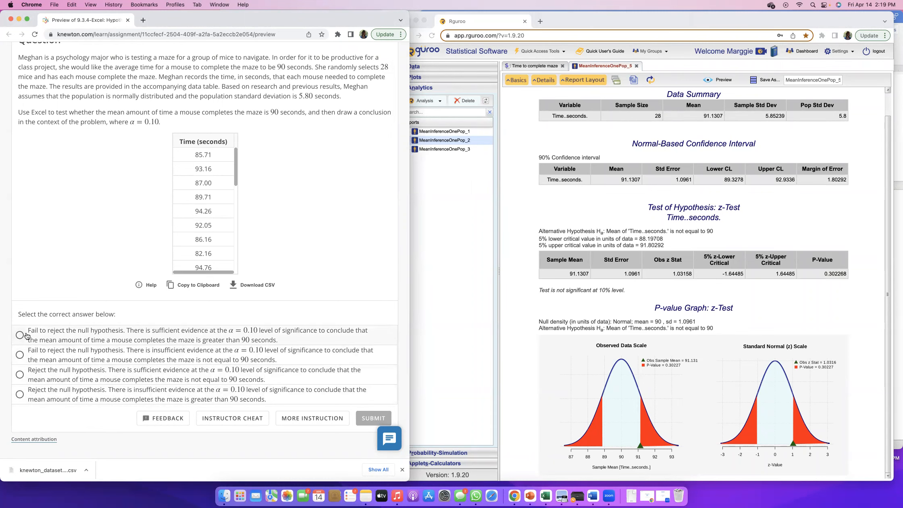
pyautogui.scroll(1, 32, 345)
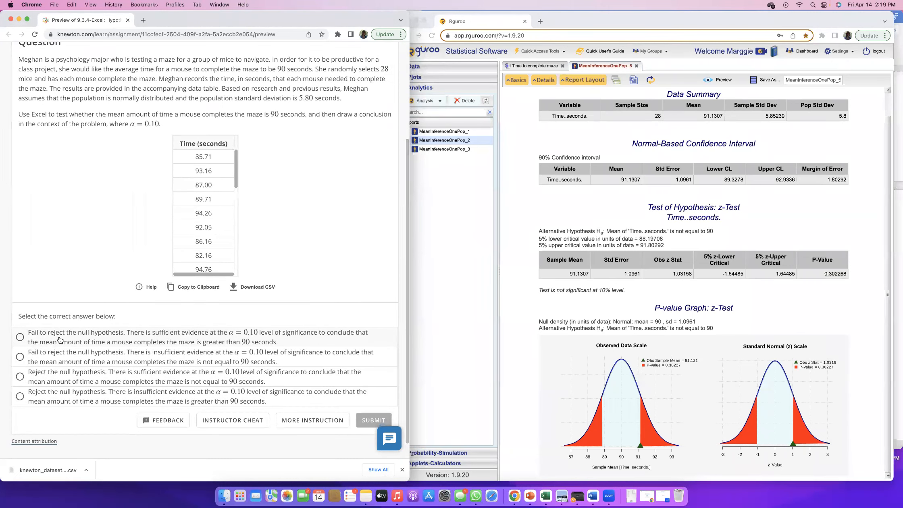
pyautogui.scroll(-1, 96, 338)
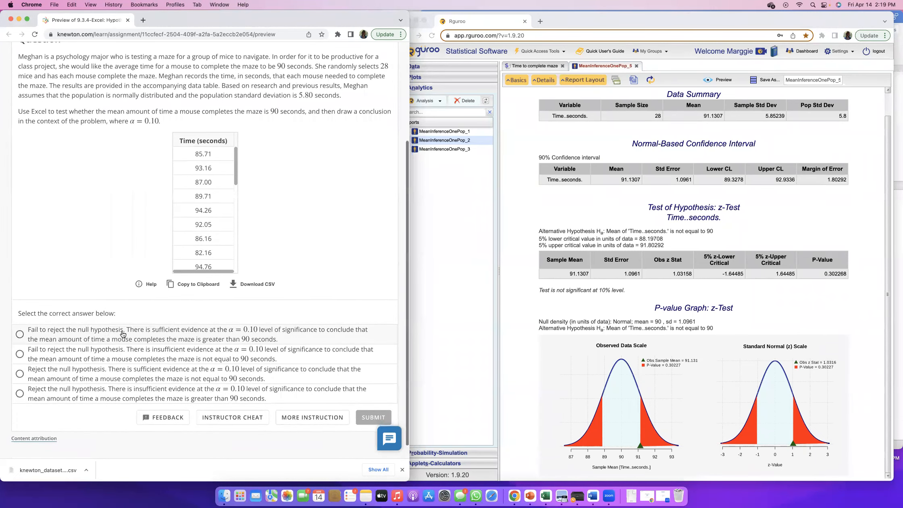
pyautogui.scroll(-1, 123, 334)
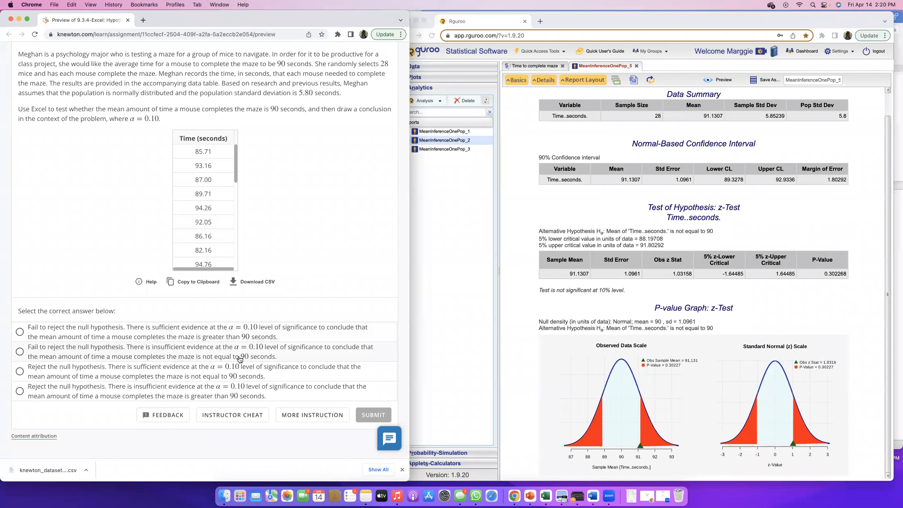
pyautogui.click(20, 352)
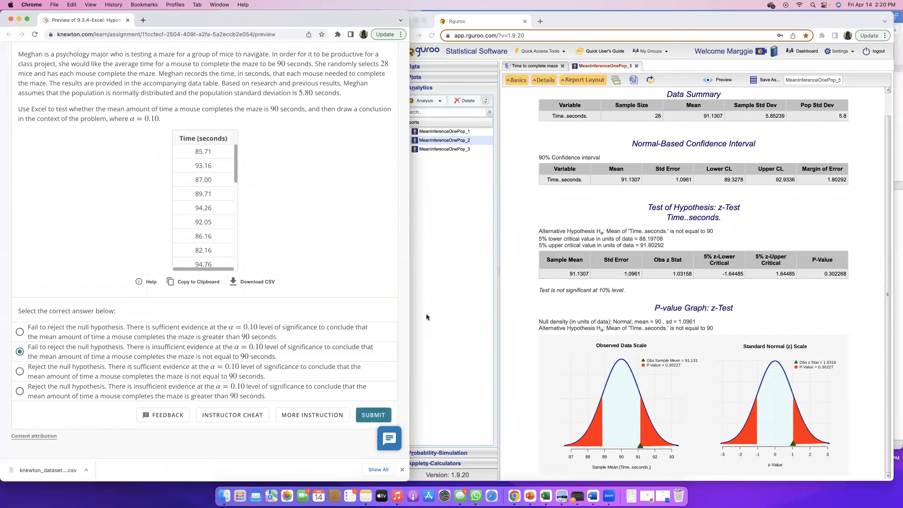
pyautogui.scroll(-1, 403, 317)
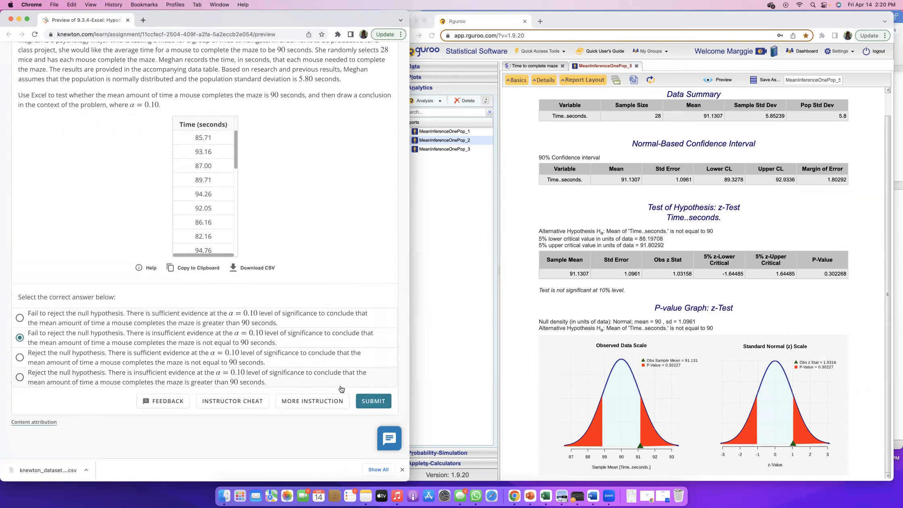
pyautogui.click(368, 402)
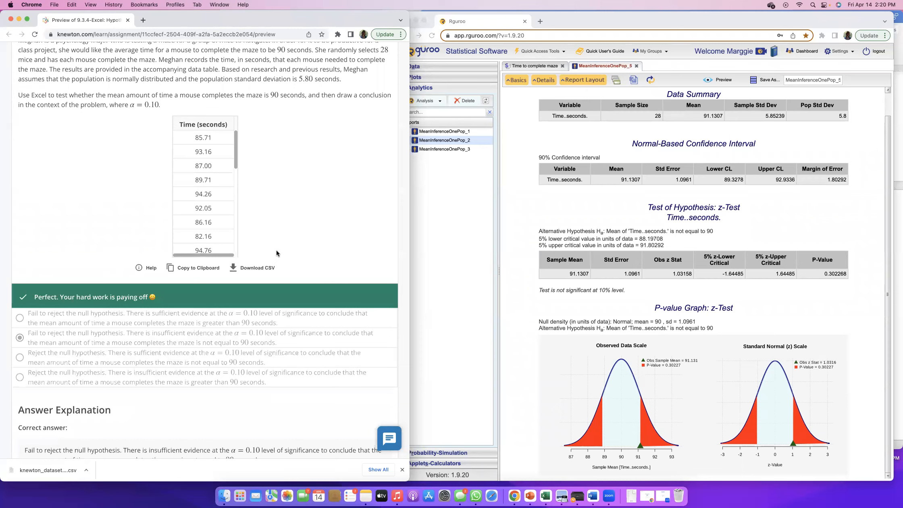
# Review the answer explanation for the maze question and continue to the next question
pyautogui.scroll(-9, 276, 250)
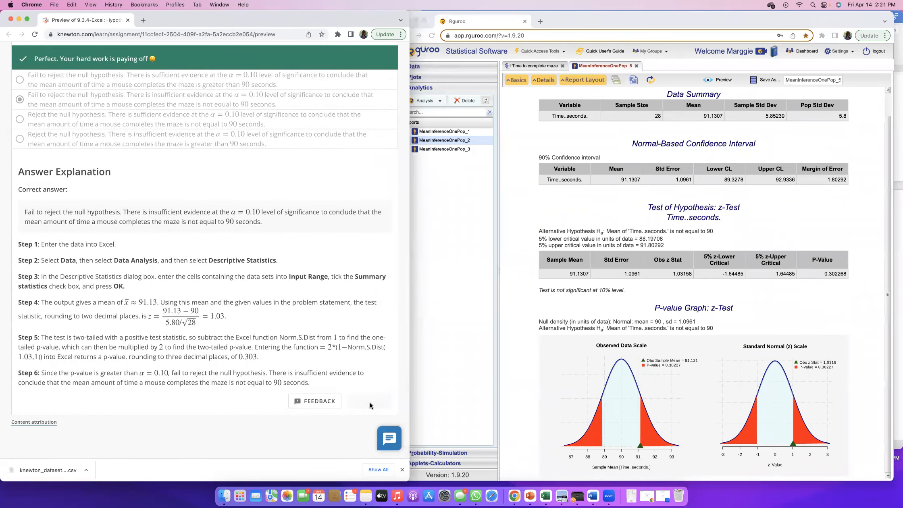
pyautogui.click(370, 402)
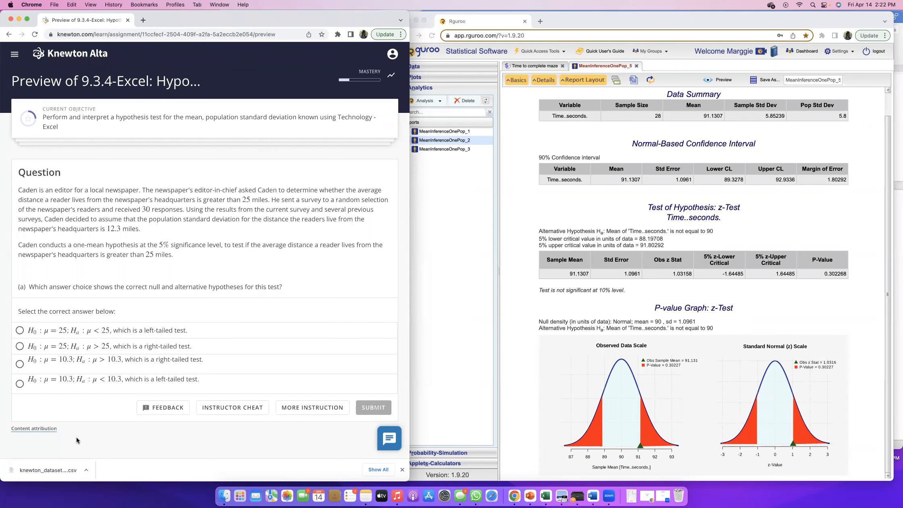
# Read the newspaper distance question and submit H0: μ = 25; Ha: μ > 25, a right-tailed test, as the answer to part (a)
pyautogui.scroll(-1, 76, 437)
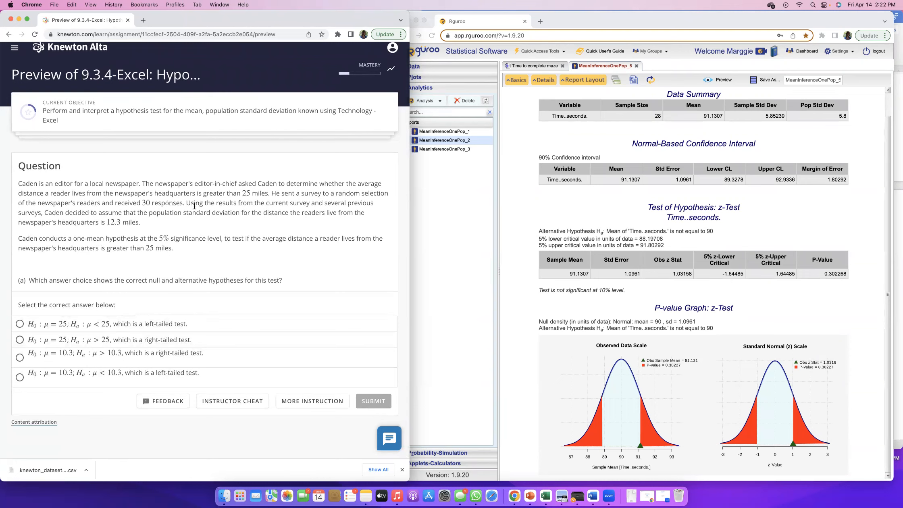
pyautogui.moveTo(268, 194); pyautogui.dragTo(243, 193)
pyautogui.click(241, 200)
pyautogui.moveTo(224, 194); pyautogui.dragTo(268, 194)
pyautogui.click(241, 284)
pyautogui.moveTo(225, 239); pyautogui.dragTo(172, 248)
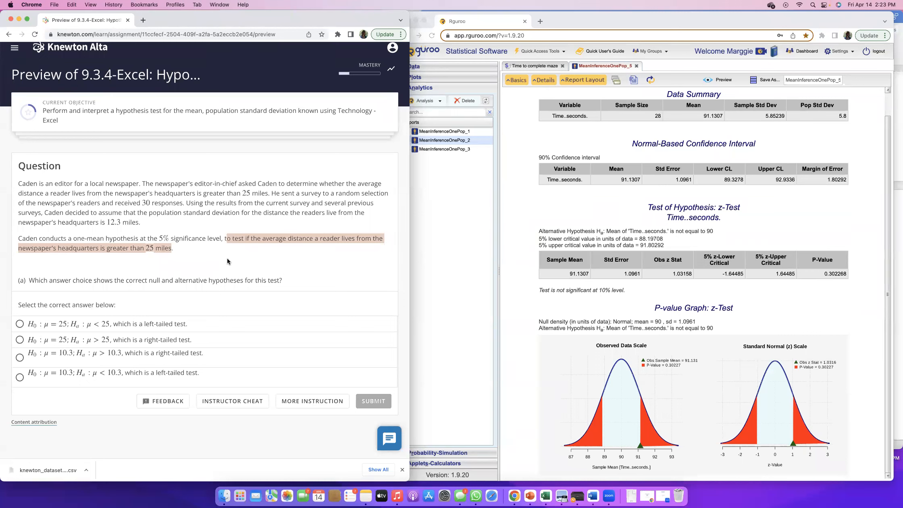
pyautogui.click(19, 340)
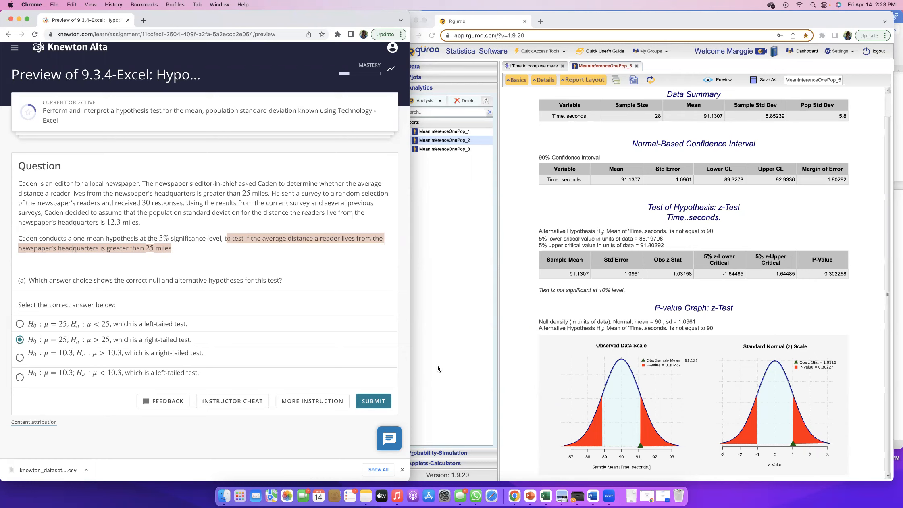
pyautogui.click(371, 402)
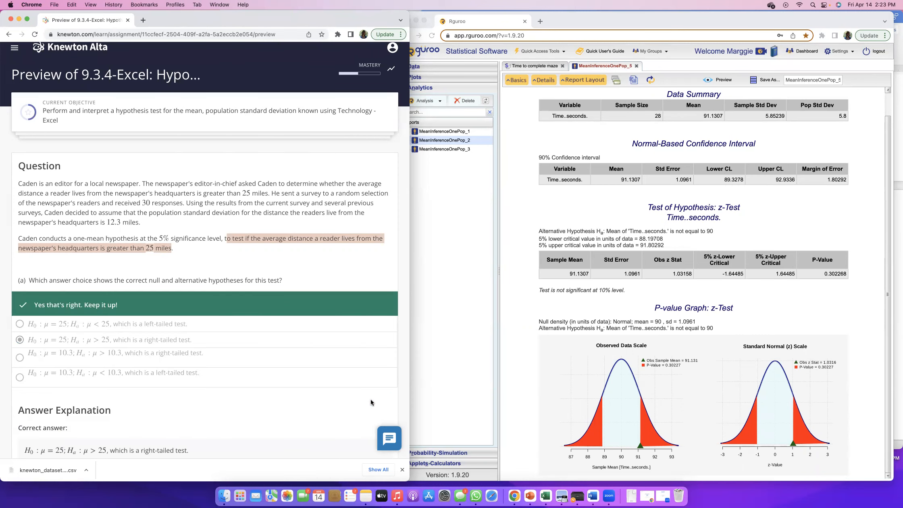
# Go past the explanation for part (a) and continue to part (b) of the newspaper distance question
pyautogui.scroll(1, 374, 387)
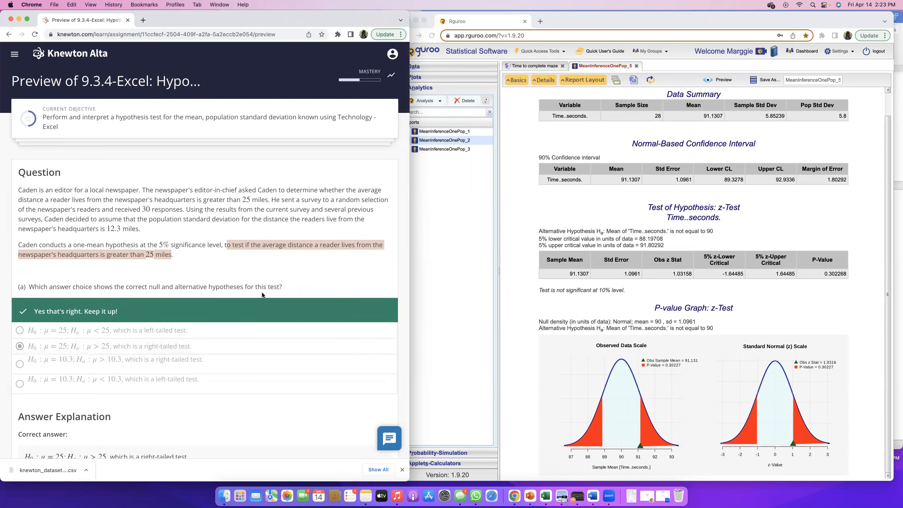
pyautogui.scroll(-3, 308, 281)
pyautogui.scroll(-2, 308, 282)
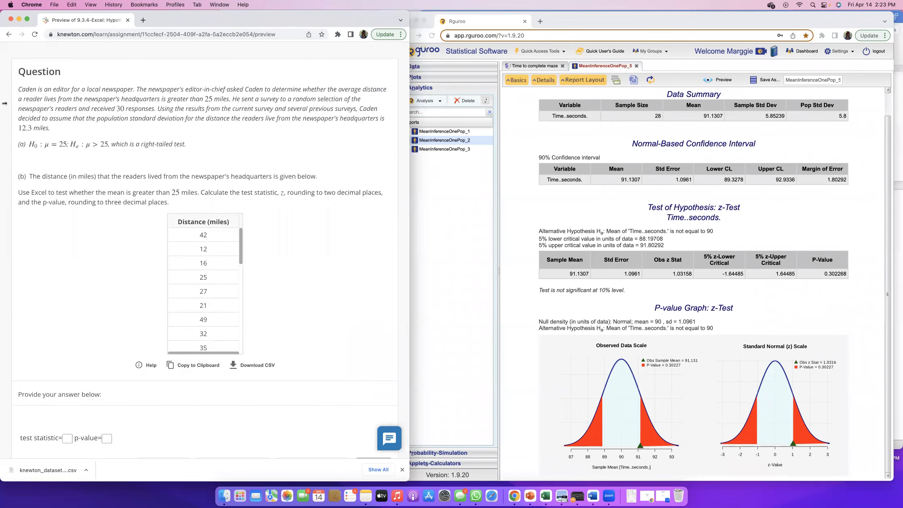
# Review the hypotheses and the requested test statistic and p-value in part (b), and download the distance data as CSV
pyautogui.moveTo(73, 140); pyautogui.dragTo(184, 144)
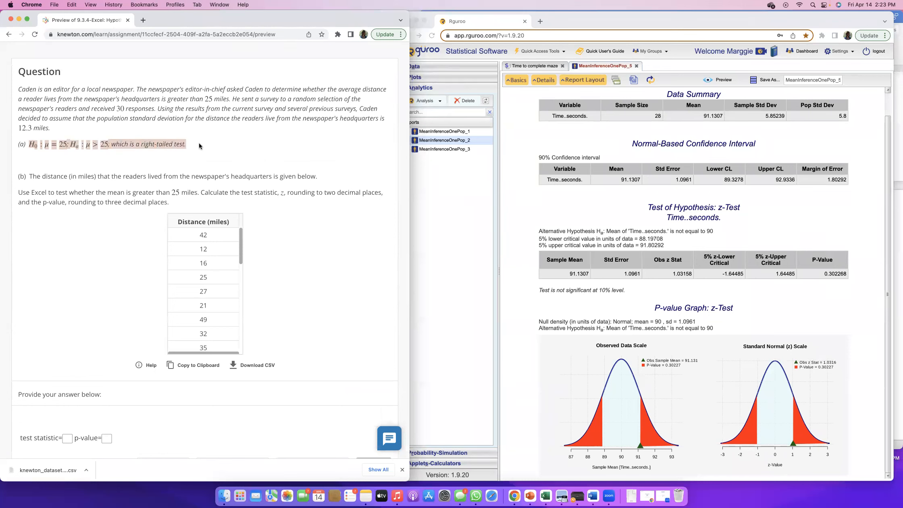
pyautogui.click(201, 146)
pyautogui.moveTo(17, 144); pyautogui.dragTo(188, 140)
pyautogui.click(188, 140)
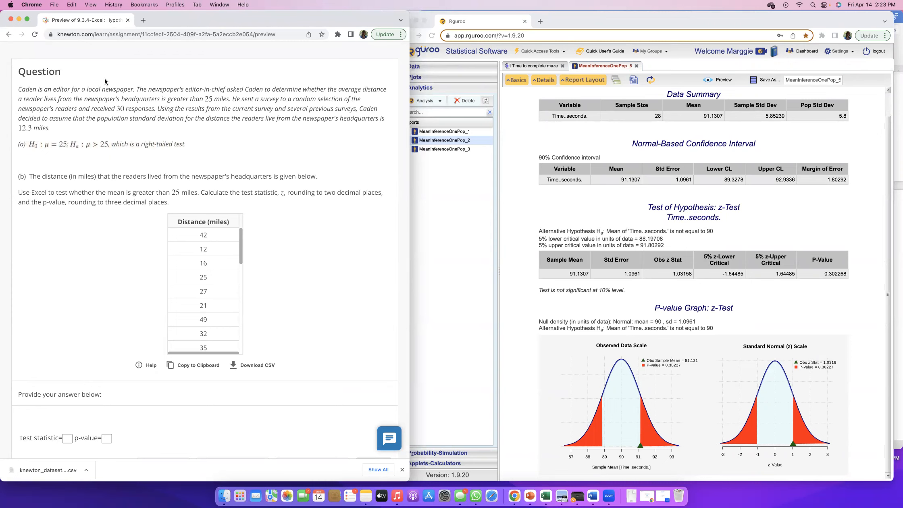
pyautogui.moveTo(16, 180); pyautogui.dragTo(371, 171)
pyautogui.click(301, 178)
pyautogui.click(69, 438)
pyautogui.click(106, 438)
pyautogui.click(92, 174)
pyautogui.click(255, 366)
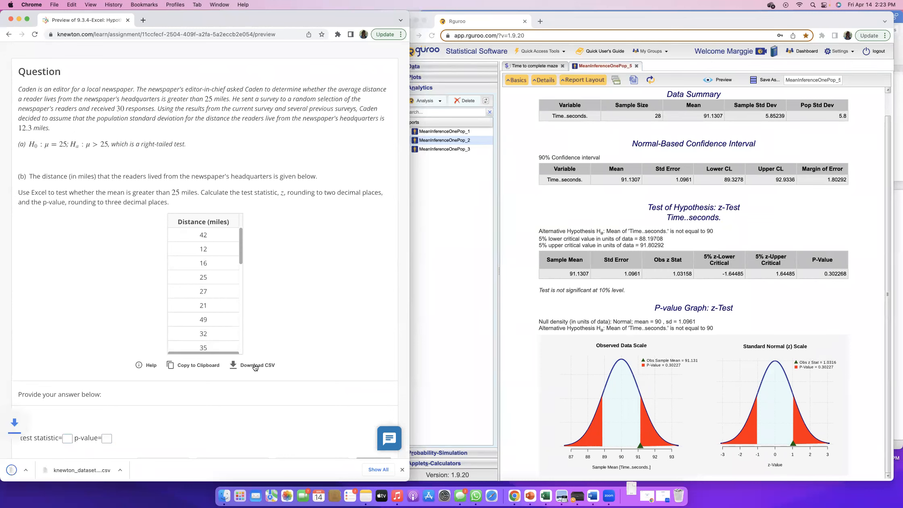
# Switch to Rguroo, start a dataset import and choose the newly downloaded Knewton distance CSV file
pyautogui.click(438, 71)
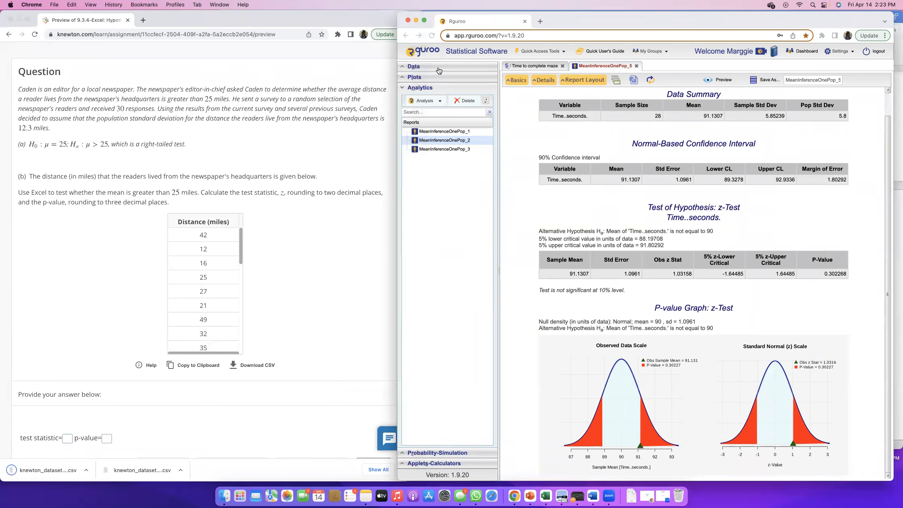
pyautogui.click(439, 69)
pyautogui.click(438, 80)
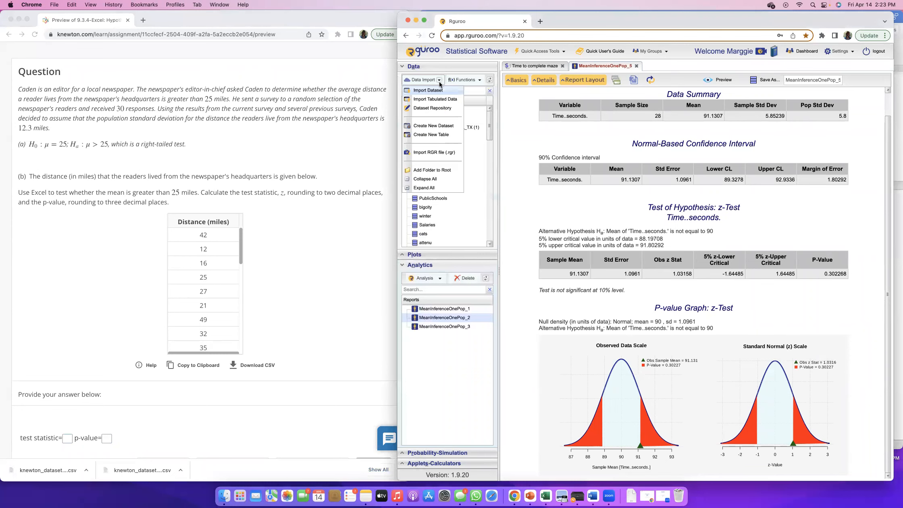
pyautogui.click(431, 87)
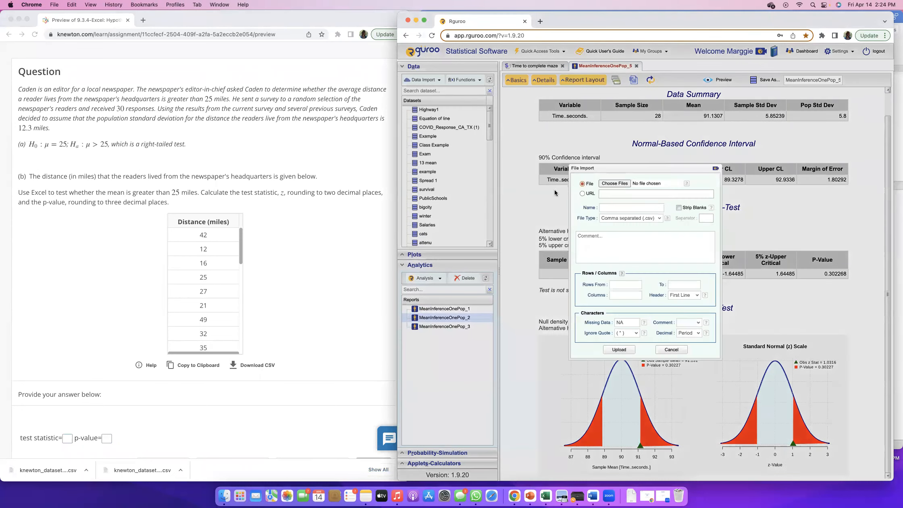
pyautogui.click(614, 183)
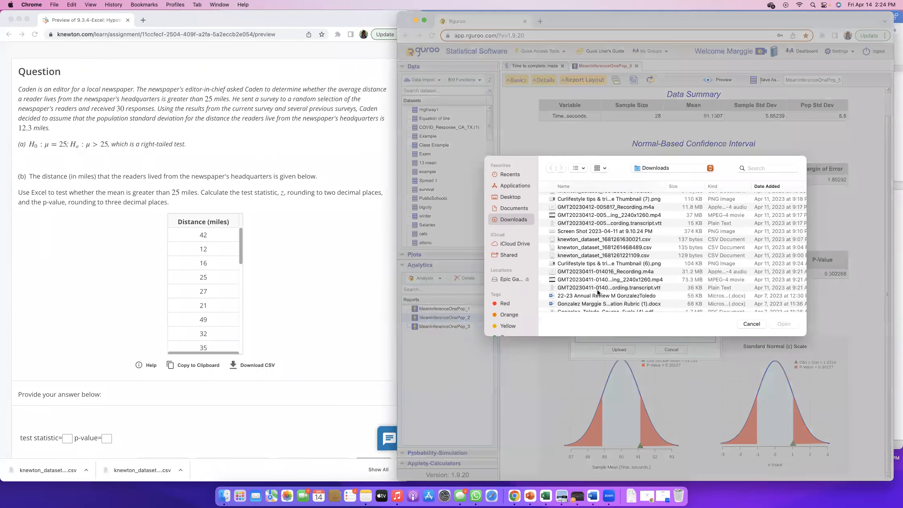
pyautogui.doubleClick(570, 198)
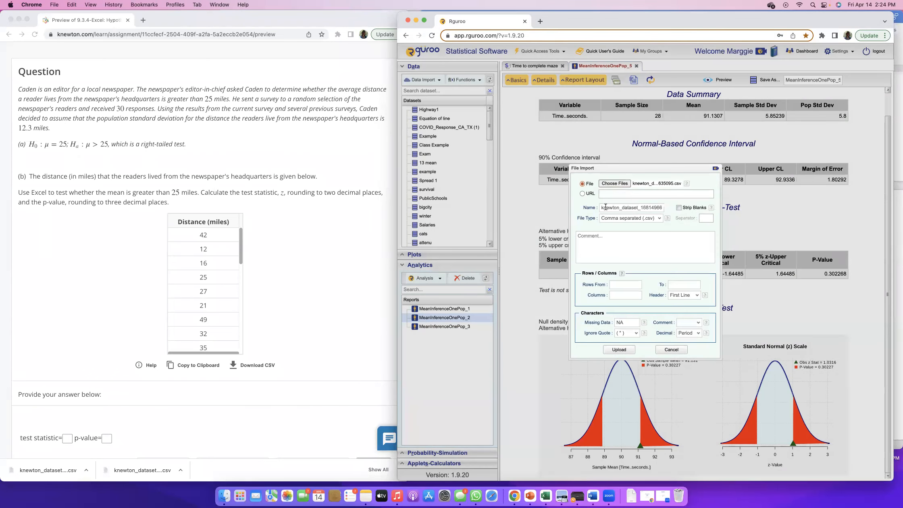
# Name the imported dataset "distance" and upload it
pyautogui.moveTo(601, 207); pyautogui.dragTo(681, 209)
pyautogui.press('BackSpace')
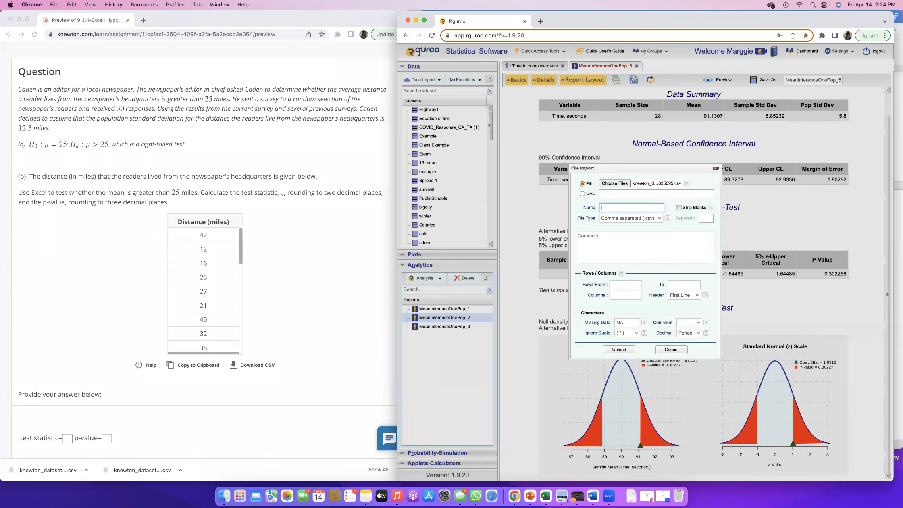
pyautogui.write('distance')
pyautogui.click(619, 349)
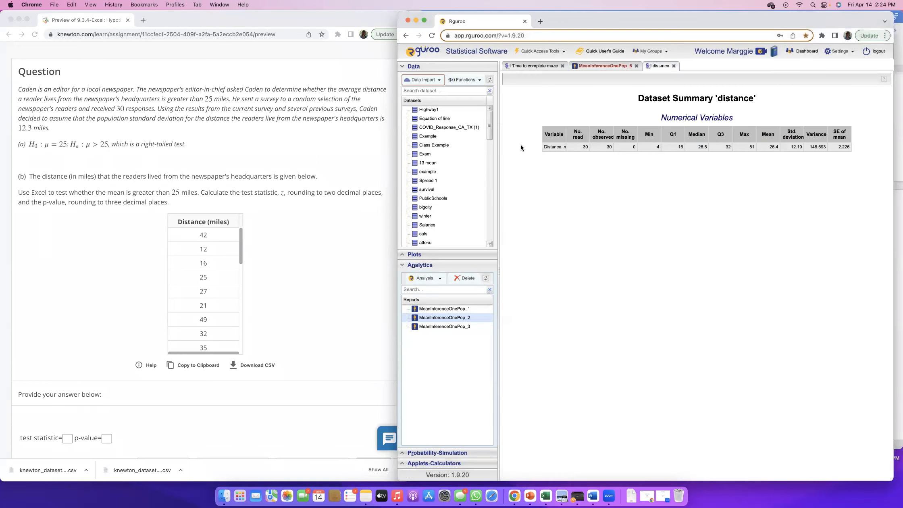
# Create a one-population mean inference using the distance dataset and its Distance..miles. variable
pyautogui.click(408, 68)
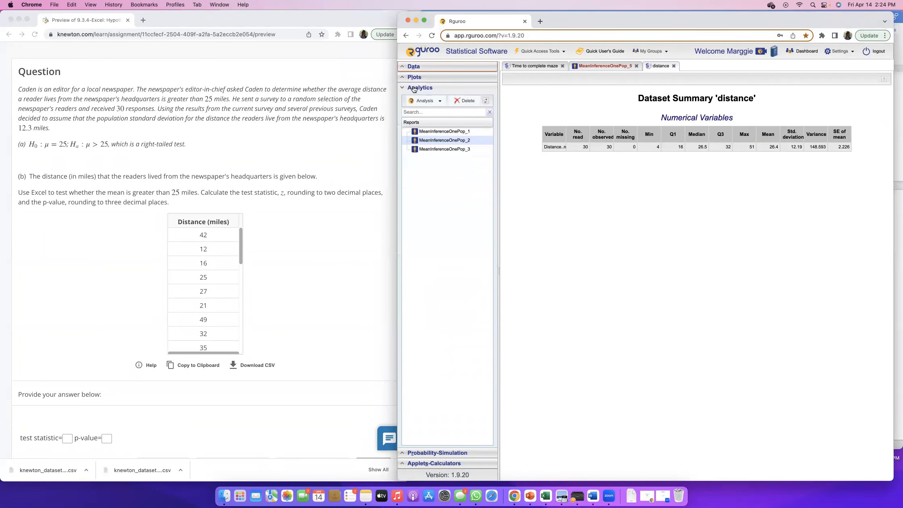
pyautogui.click(439, 104)
pyautogui.moveTo(444, 120)
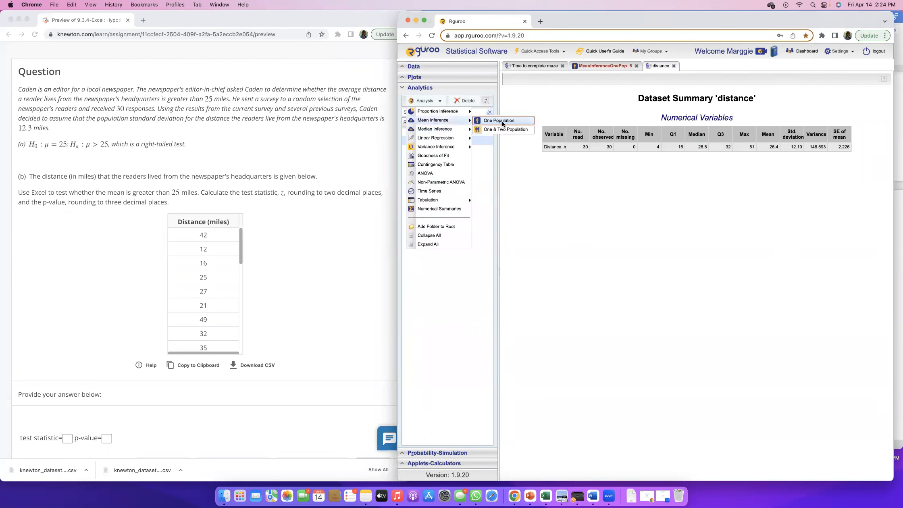
pyautogui.click(500, 120)
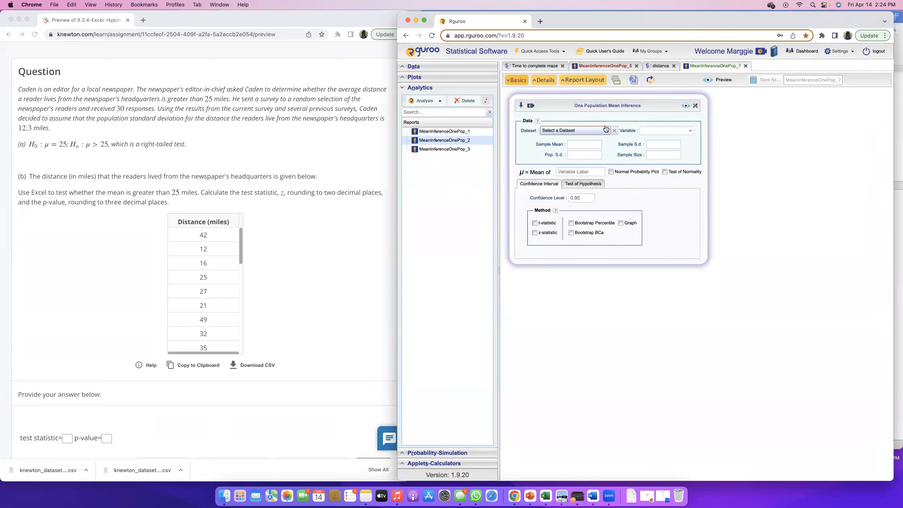
pyautogui.click(605, 130)
pyautogui.scroll(-5, 571, 386)
pyautogui.click(572, 477)
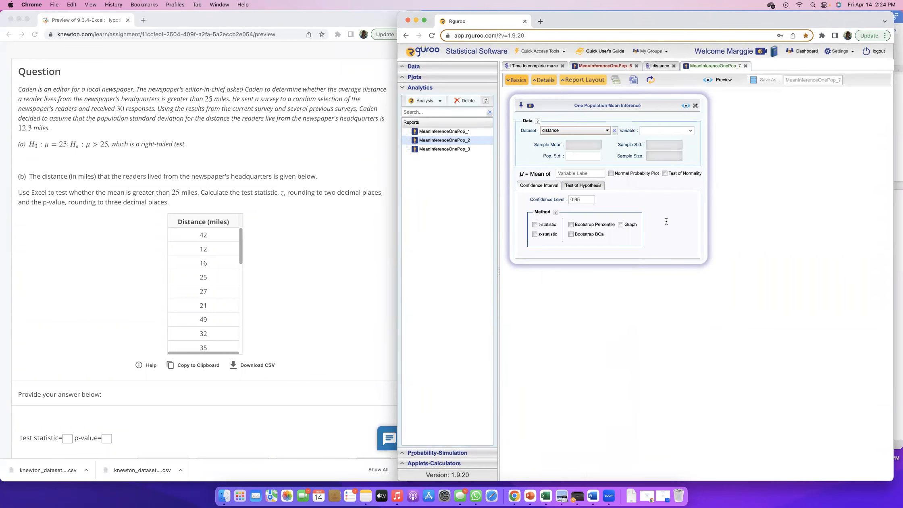
pyautogui.click(685, 131)
pyautogui.click(665, 138)
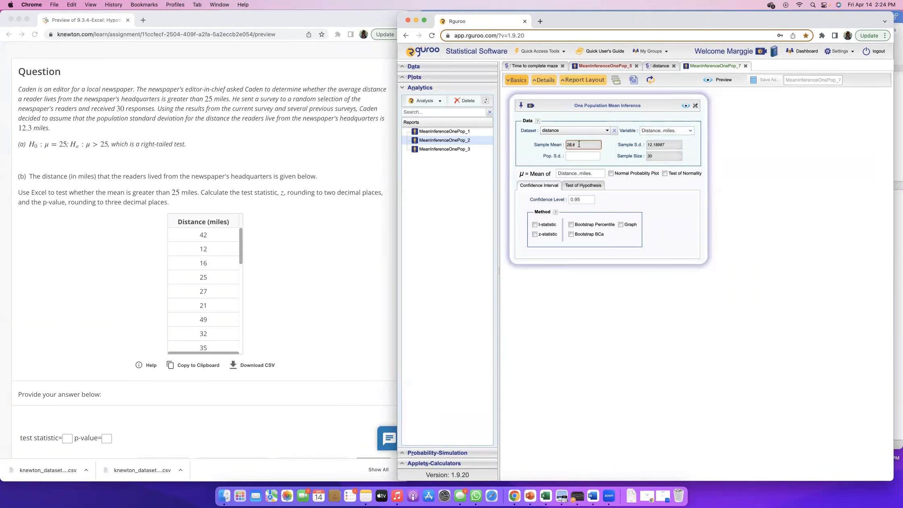
# Set the population standard deviation to 12.3 as given in the question, and enable the z-statistic method for the confidence interval
pyautogui.click(647, 144)
pyautogui.click(657, 156)
pyautogui.click(272, 138)
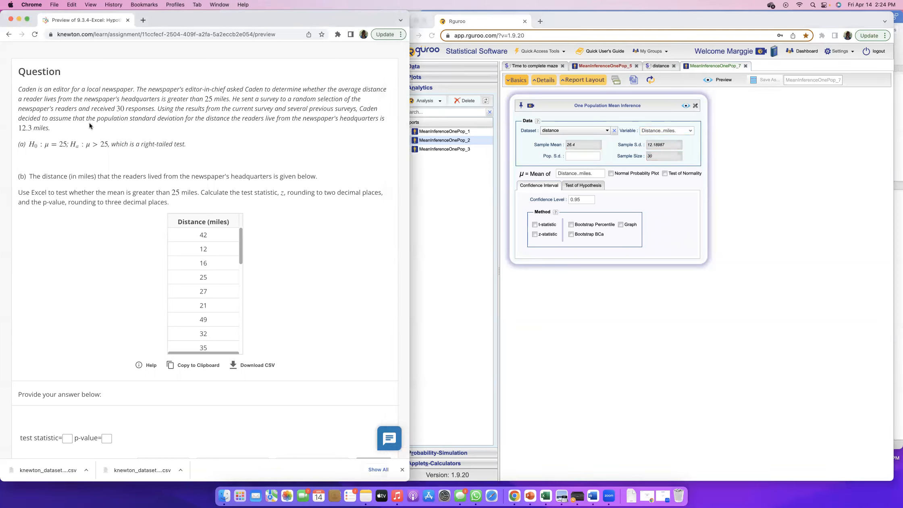
pyautogui.moveTo(50, 128); pyautogui.dragTo(97, 118)
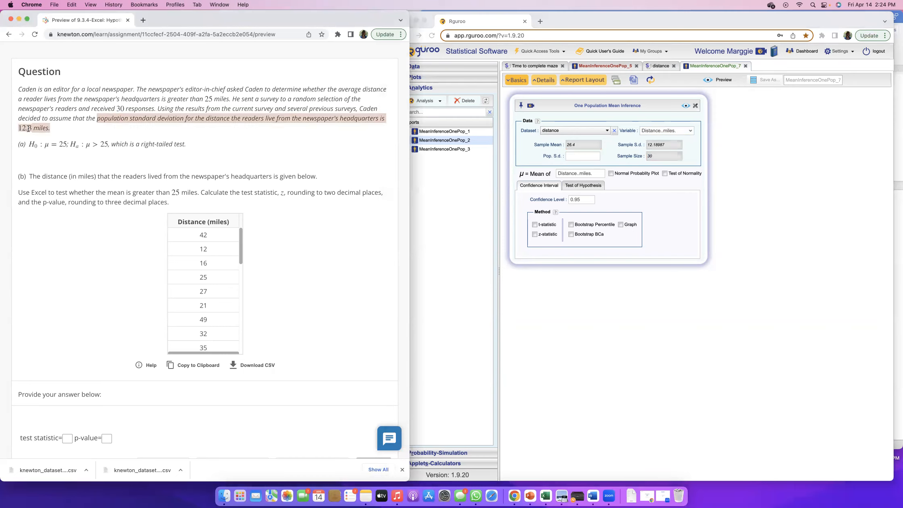
pyautogui.click(572, 156)
pyautogui.write('12.3')
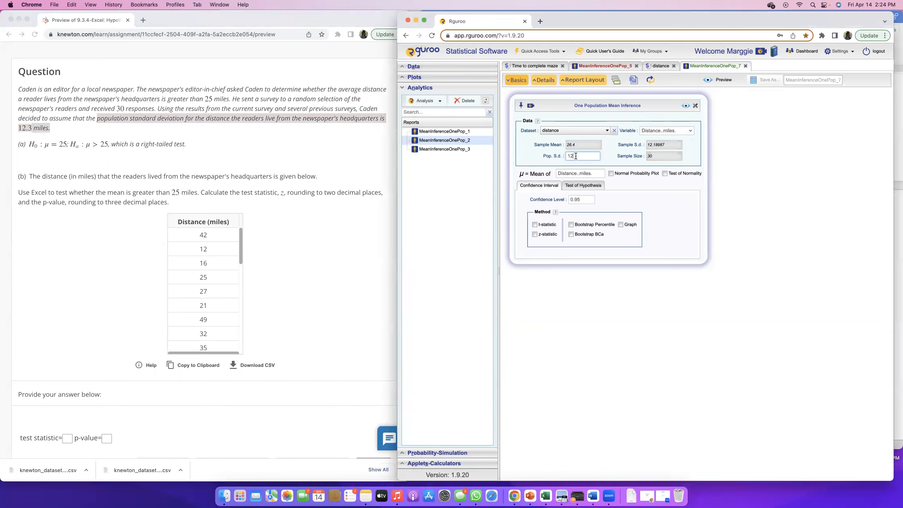
pyautogui.click(625, 187)
pyautogui.click(540, 235)
# Re-read the newspaper question in Knewton for the hypotheses, the given values and the rounding required in part (b)
pyautogui.click(249, 157)
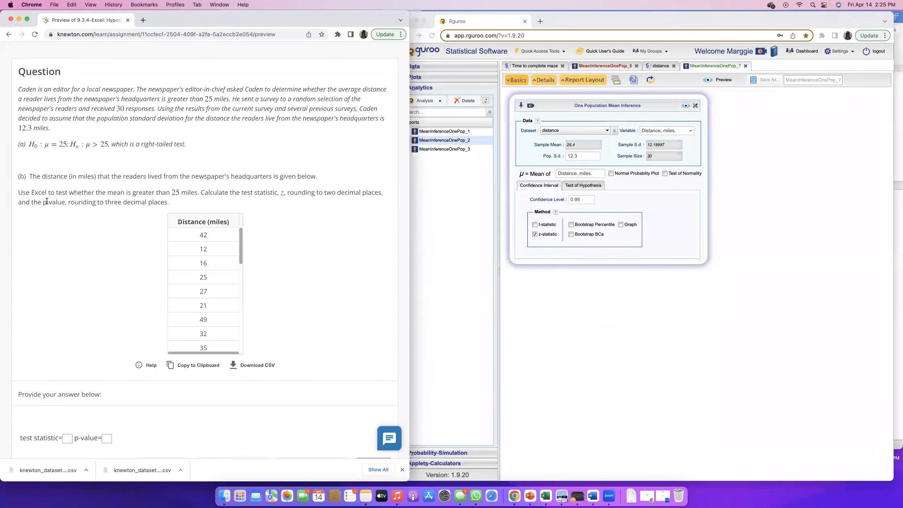
pyautogui.scroll(-2, 46, 201)
pyautogui.scroll(3, 46, 201)
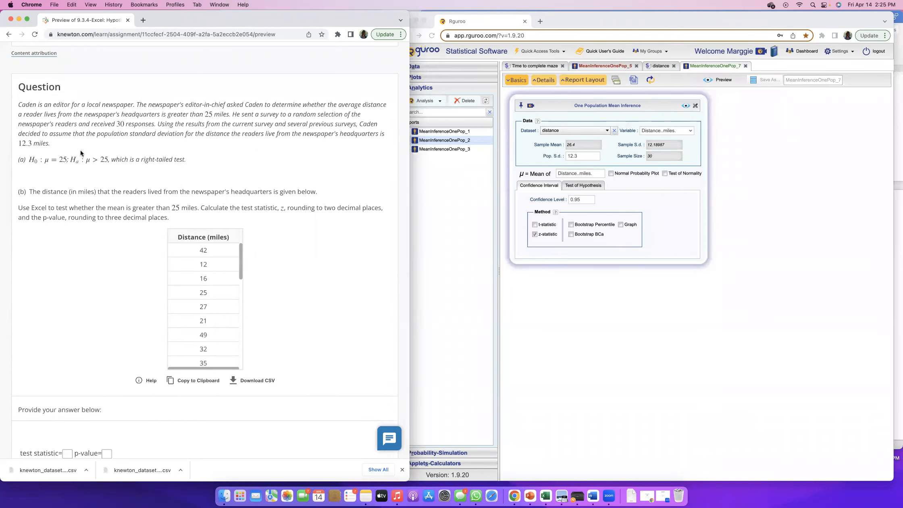
pyautogui.scroll(-4, 177, 196)
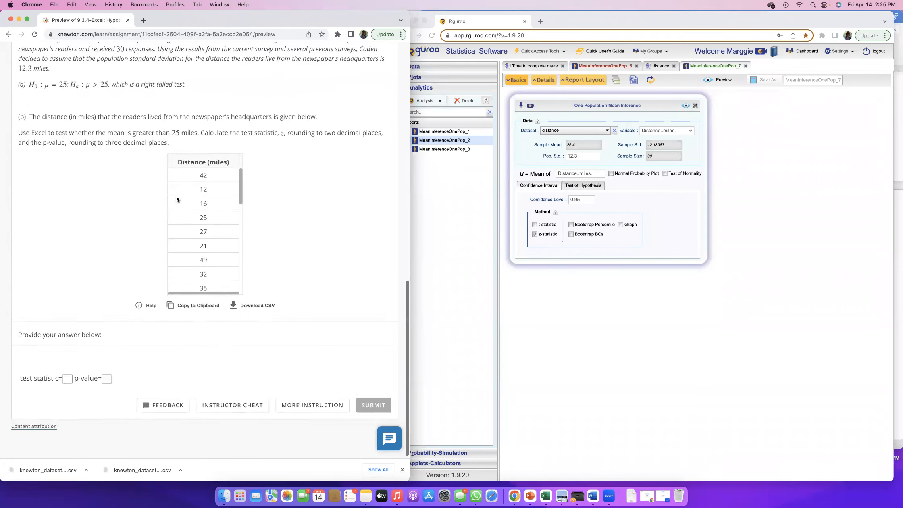
pyautogui.scroll(7, 177, 196)
pyautogui.scroll(-7, 176, 196)
pyautogui.scroll(5, 176, 199)
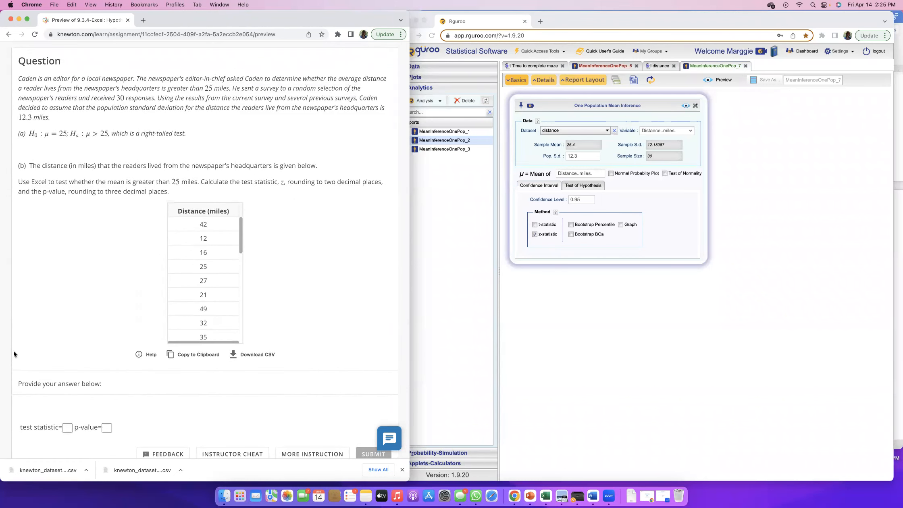
pyautogui.click(68, 427)
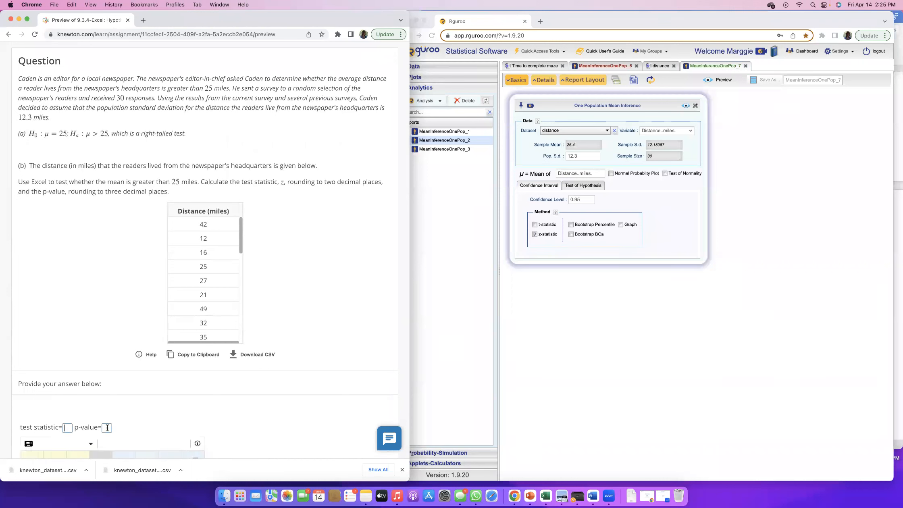
pyautogui.click(117, 327)
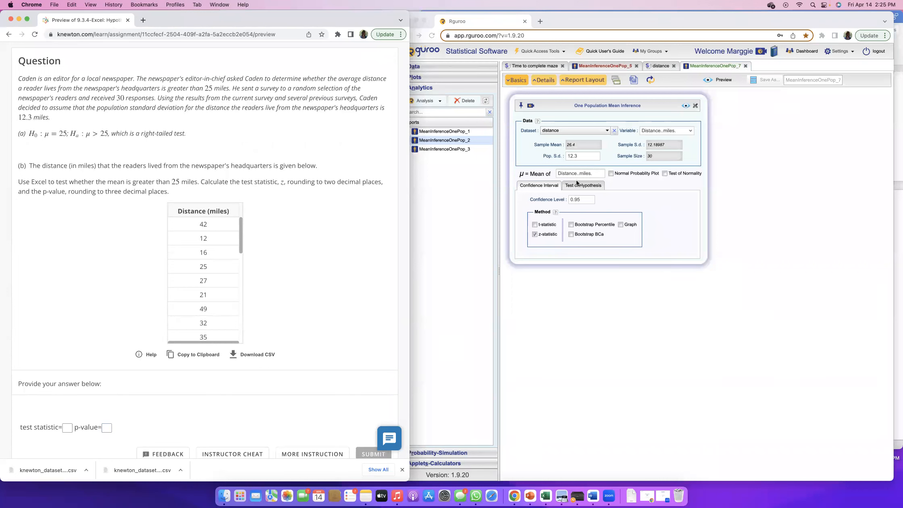
# Set the hypothesis test's alternative to μ > 25 in Rguroo and check it against the hypotheses in the question
pyautogui.click(588, 185)
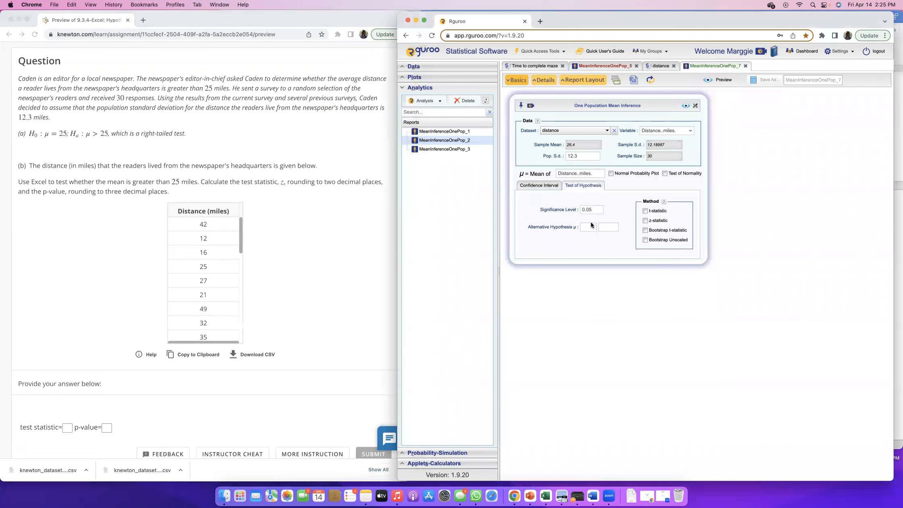
pyautogui.click(589, 227)
pyautogui.click(589, 226)
pyautogui.click(588, 227)
pyautogui.click(609, 228)
pyautogui.write('25')
pyautogui.click(109, 145)
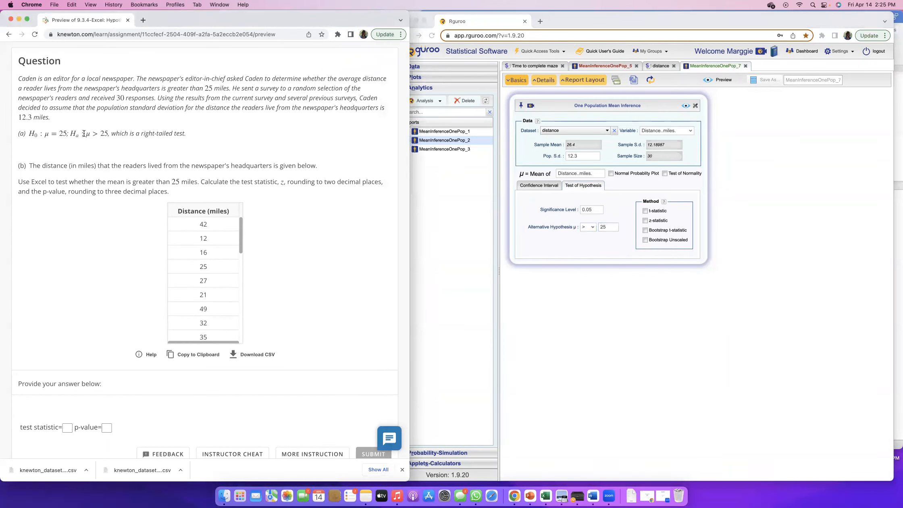
pyautogui.moveTo(73, 133); pyautogui.dragTo(110, 134)
# Enable the z-statistic method for the hypothesis test and preview the inference report
pyautogui.click(605, 239)
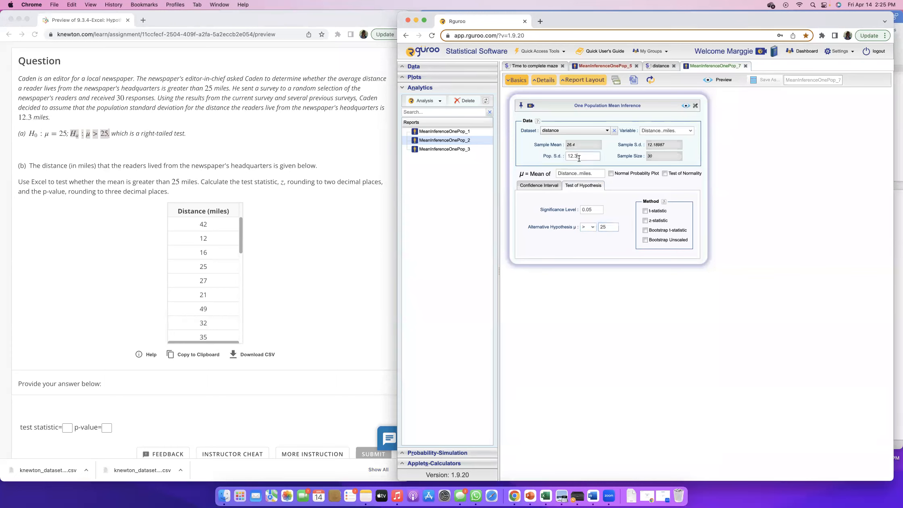
pyautogui.click(646, 221)
pyautogui.click(685, 106)
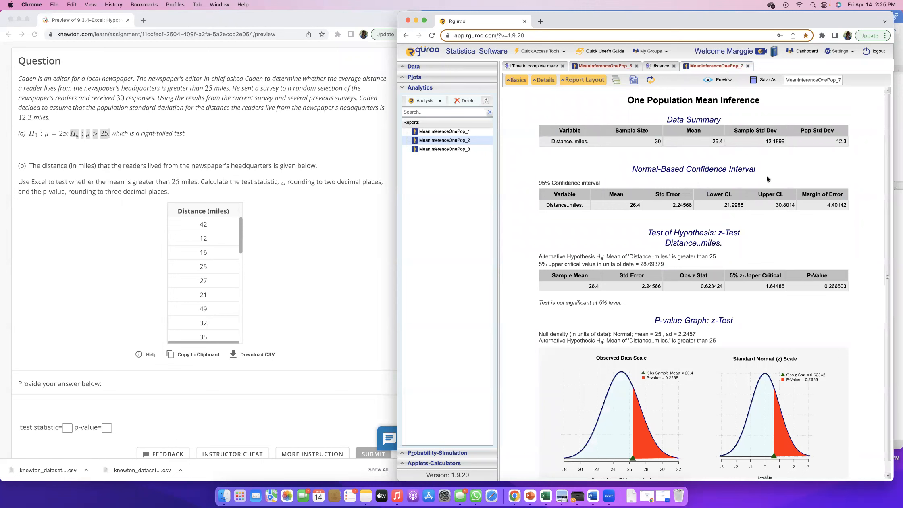
# Transfer the observed z statistic from the report to the Knewton test statistic answer, shortened to 0.623
pyautogui.moveTo(724, 205); pyautogui.dragTo(795, 206)
pyautogui.click(718, 196)
pyautogui.moveTo(701, 286); pyautogui.dragTo(714, 285)
pyautogui.click(64, 426)
pyautogui.write('0.623424')
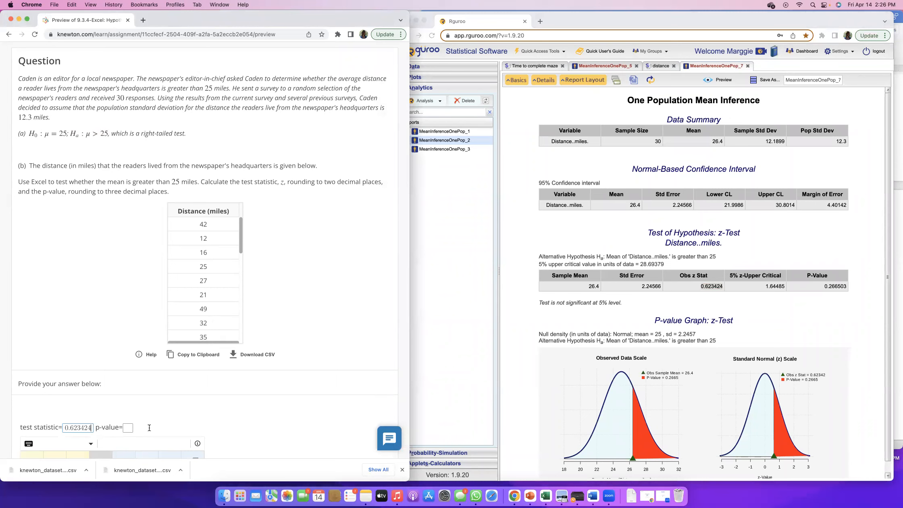
pyautogui.moveTo(80, 427); pyautogui.dragTo(94, 427)
pyautogui.press('BackSpace')
# Copy the p-value from the report into the Knewton p-value answer, rounded to 0.267
pyautogui.click(787, 313)
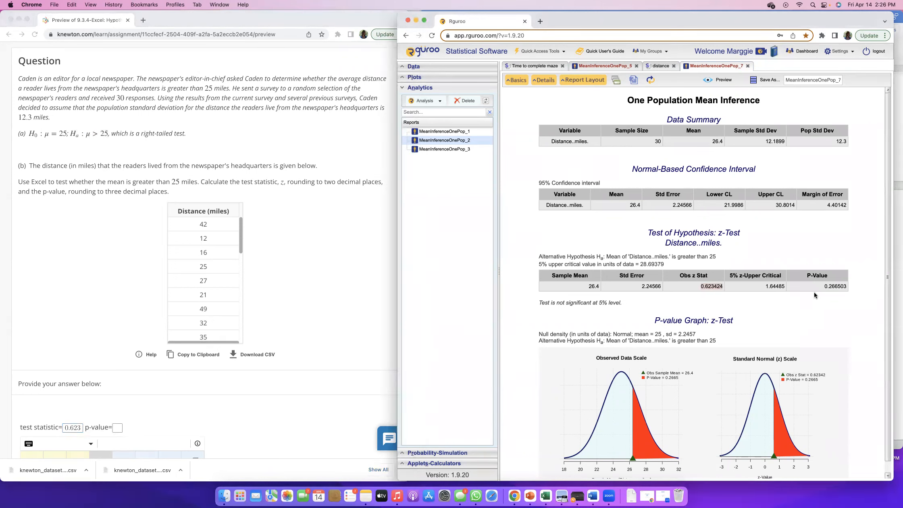
pyautogui.click(806, 276)
pyautogui.moveTo(824, 284); pyautogui.dragTo(846, 285)
pyautogui.click(822, 290)
pyautogui.moveTo(824, 286); pyautogui.dragTo(848, 291)
pyautogui.press('super+c')
pyautogui.click(118, 427)
pyautogui.press('super+v')
pyautogui.press('BackSpace')
pyautogui.press('BackSpace')
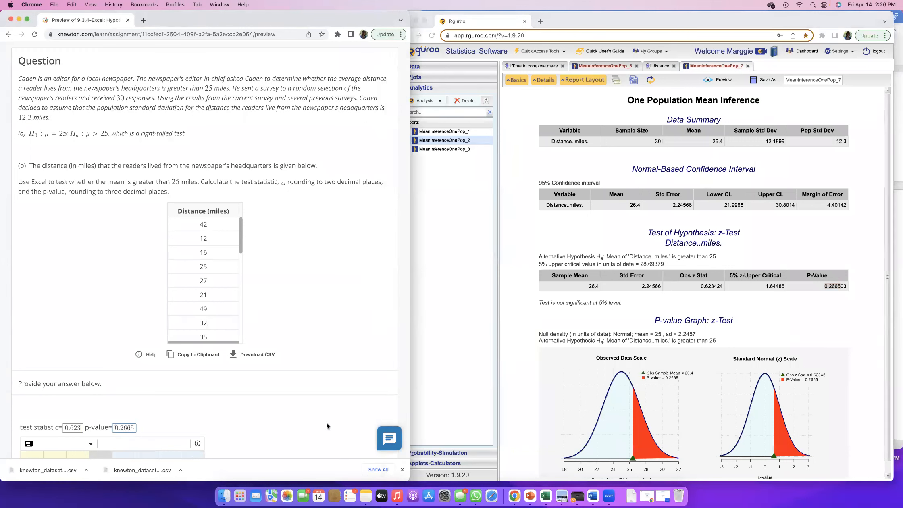
pyautogui.press('BackSpace')
pyautogui.press('BackSpace')
pyautogui.write('7')
# Review the entered answers against the report's confidence interval, z-test table, observed z statistic and p-value
pyautogui.scroll(-3, 314, 363)
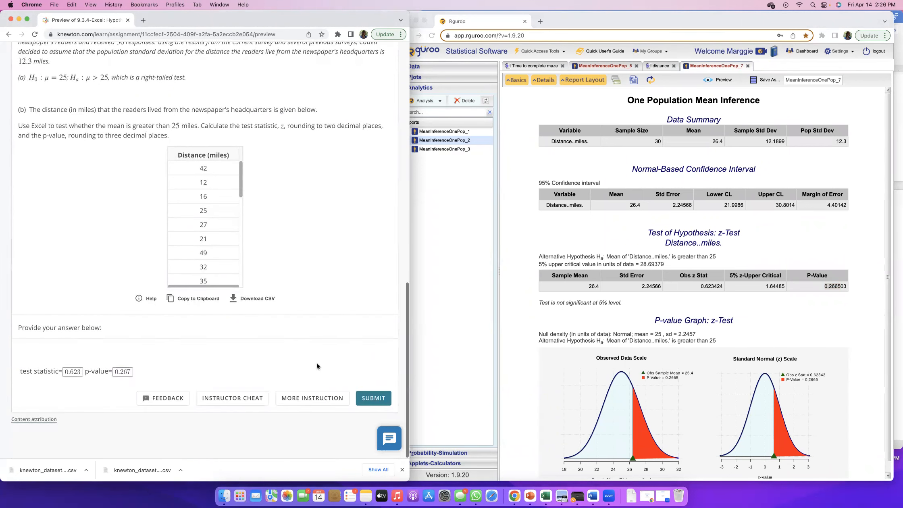
pyautogui.scroll(2, 281, 226)
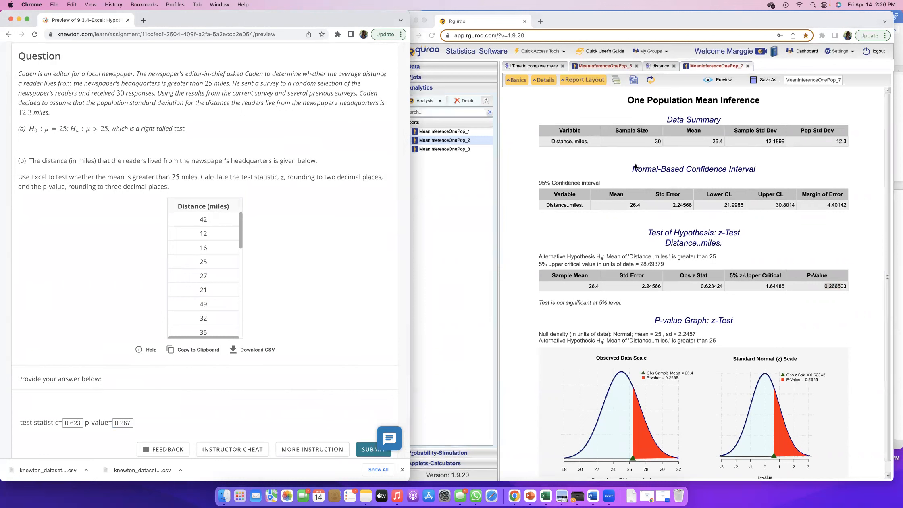
pyautogui.click(695, 169)
pyautogui.moveTo(631, 170); pyautogui.dragTo(855, 205)
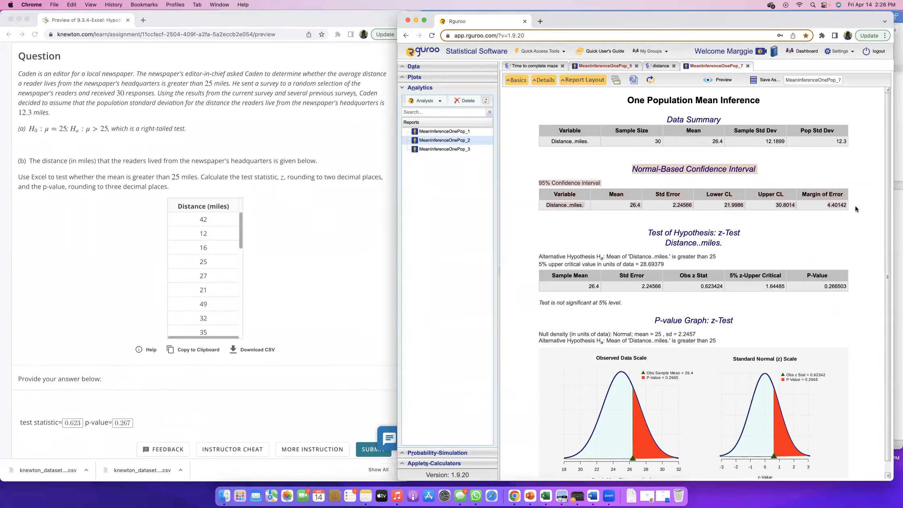
pyautogui.click(826, 235)
pyautogui.moveTo(646, 232); pyautogui.dragTo(831, 285)
pyautogui.scroll(-1, 822, 303)
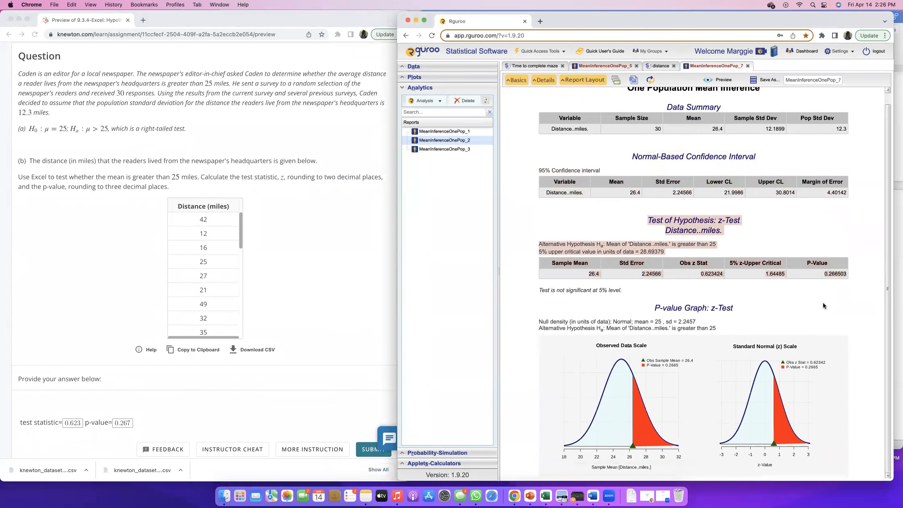
pyautogui.click(823, 301)
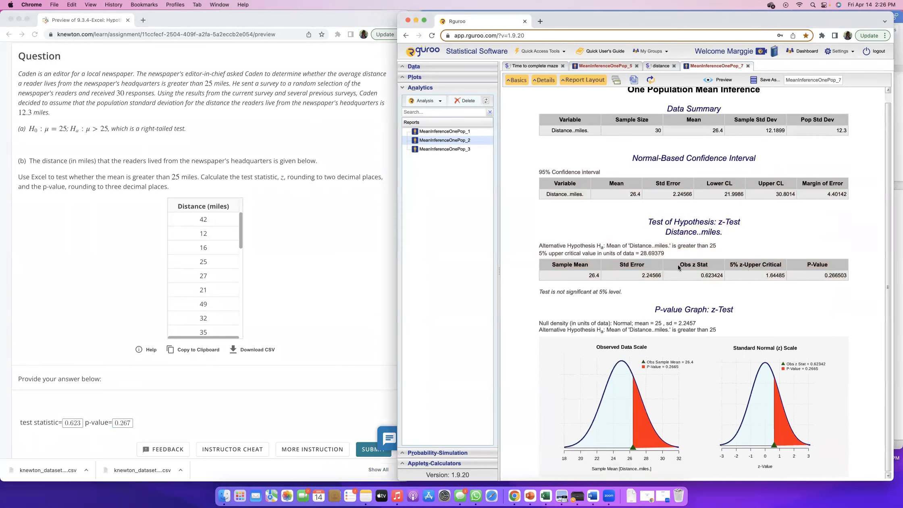
pyautogui.scroll(1, 703, 266)
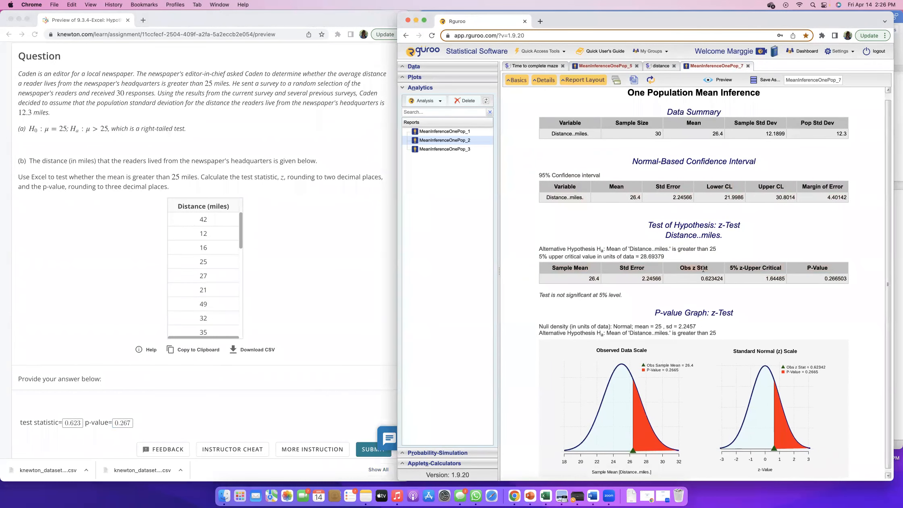
pyautogui.scroll(1, 702, 279)
pyautogui.moveTo(701, 278); pyautogui.dragTo(719, 278)
pyautogui.click(824, 270)
pyautogui.moveTo(824, 280); pyautogui.dragTo(847, 281)
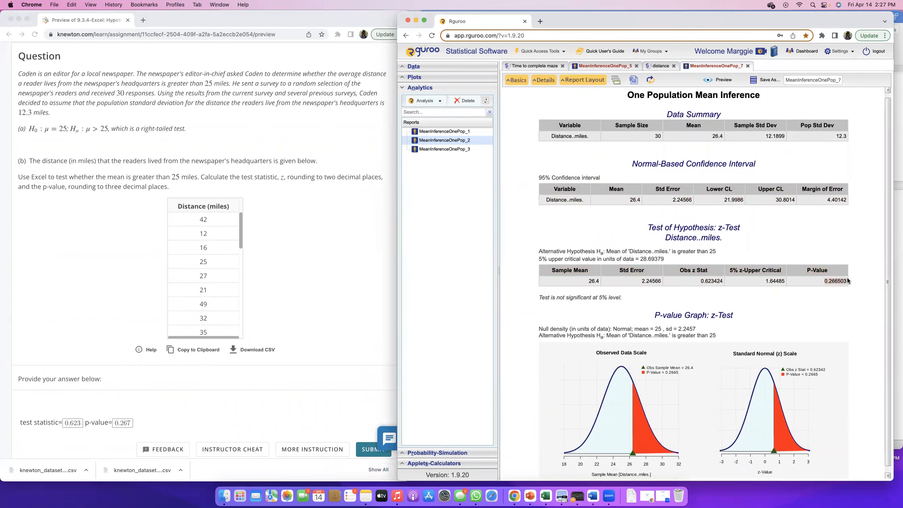
# Submit the test statistic and p-value answers for part (b) of the newspaper reader distance question
pyautogui.scroll(-1, 813, 288)
pyautogui.click(824, 277)
pyautogui.click(295, 337)
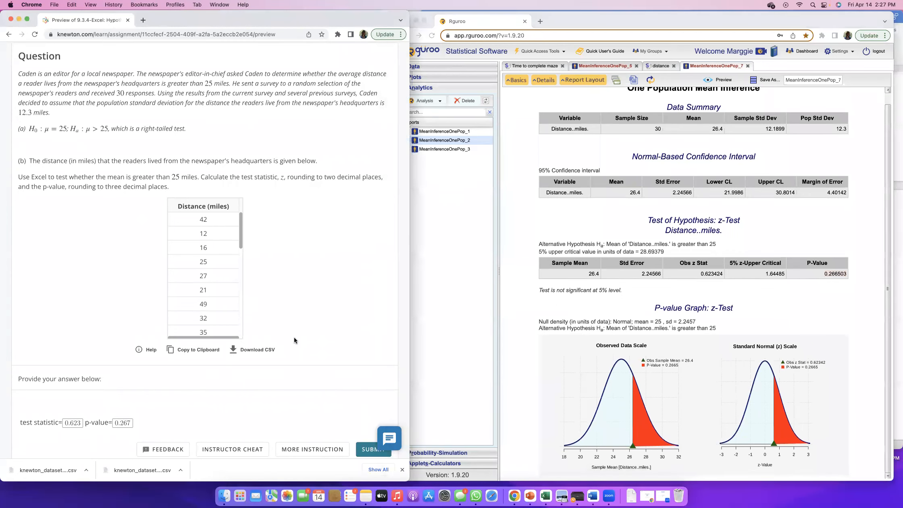
pyautogui.scroll(-2, 285, 381)
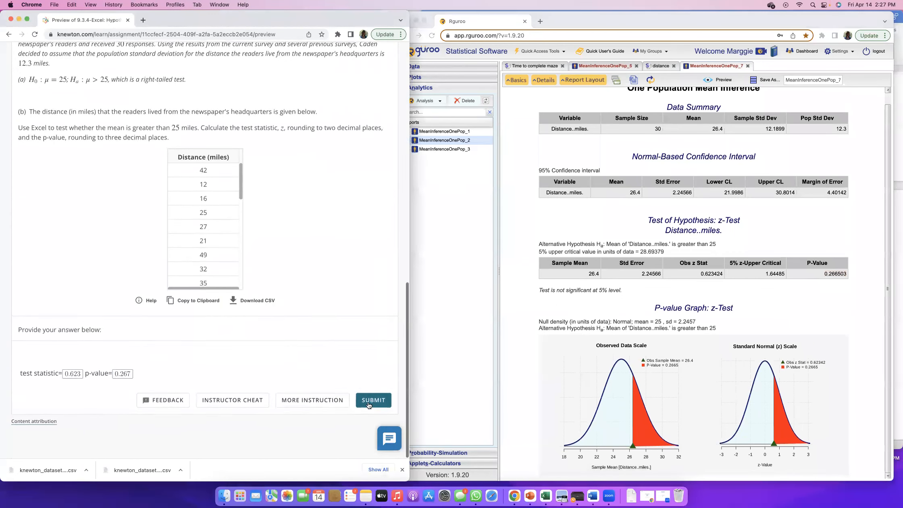
pyautogui.click(373, 401)
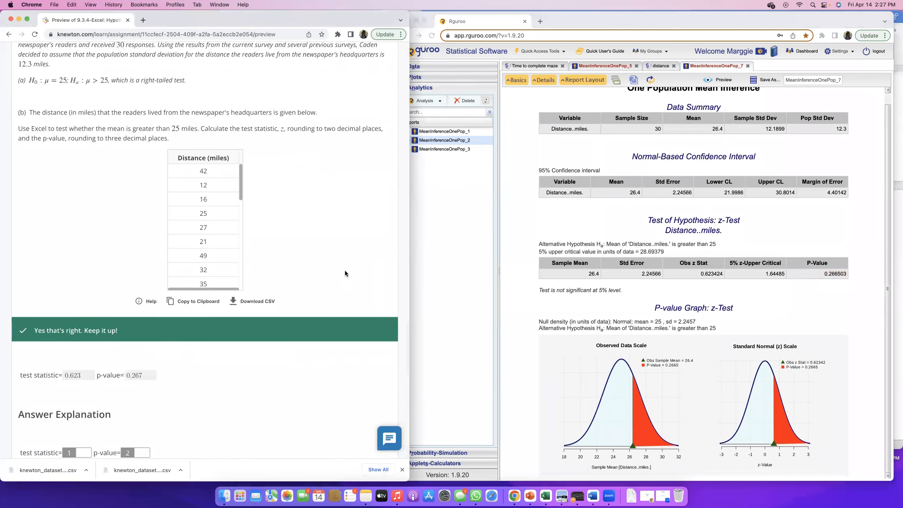
# Review the part (b) answer explanation and continue to part (c)
pyautogui.scroll(2, 345, 273)
pyautogui.scroll(7, 345, 270)
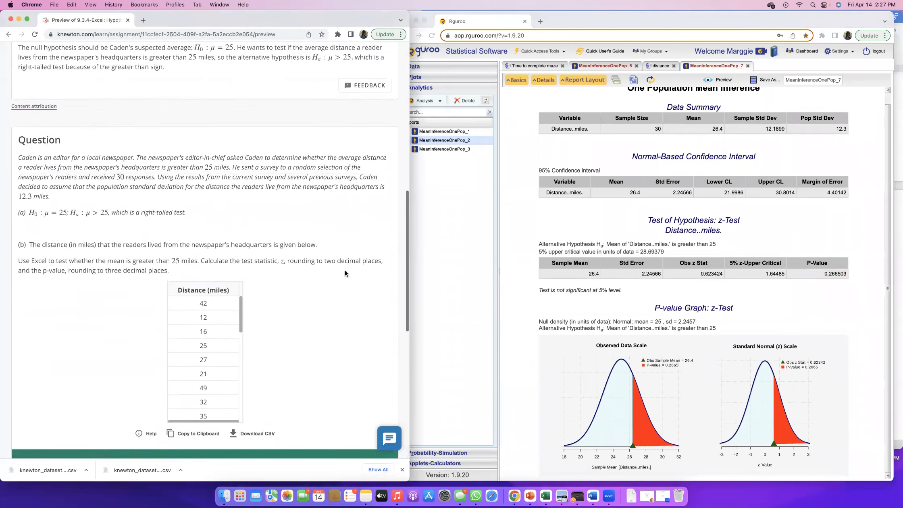
pyautogui.scroll(-14, 345, 270)
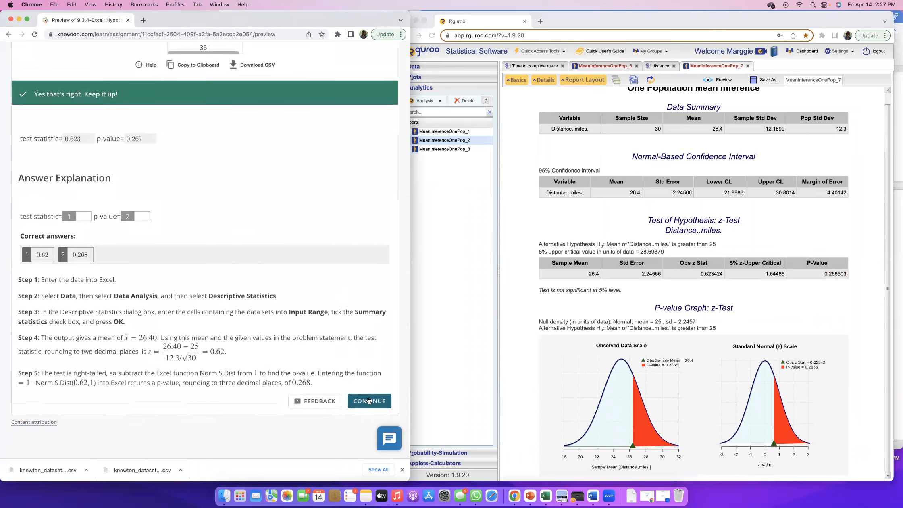
pyautogui.scroll(15, 341, 322)
pyautogui.scroll(-15, 340, 322)
pyautogui.click(361, 400)
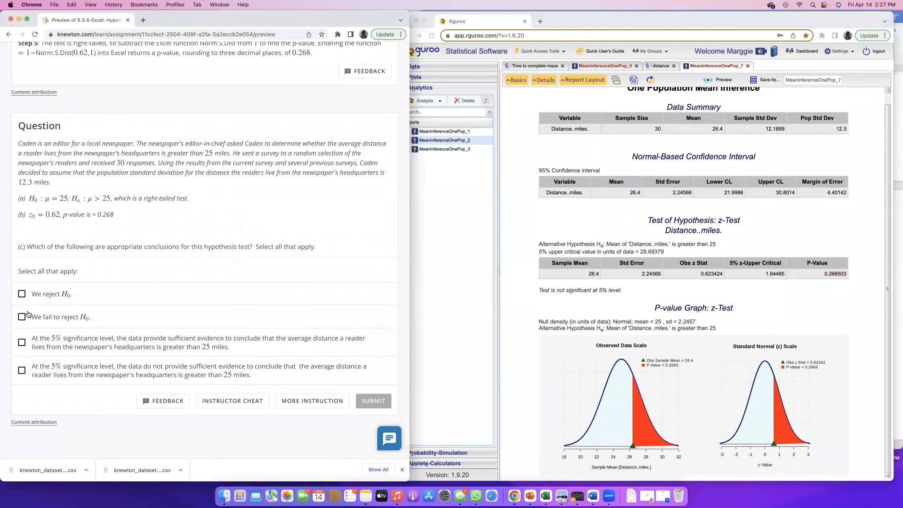
# Read the given z and p-value in part (c), and look up the significance level stated in the part (a) question
pyautogui.moveTo(28, 215); pyautogui.dragTo(66, 223)
pyautogui.click(69, 214)
pyautogui.click(126, 224)
pyautogui.scroll(5, 192, 219)
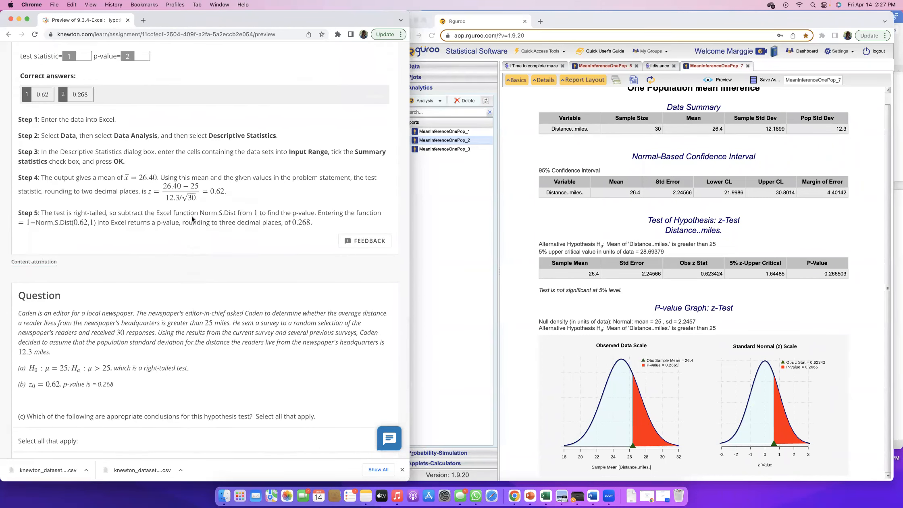
pyautogui.scroll(8, 192, 219)
pyautogui.scroll(8, 192, 218)
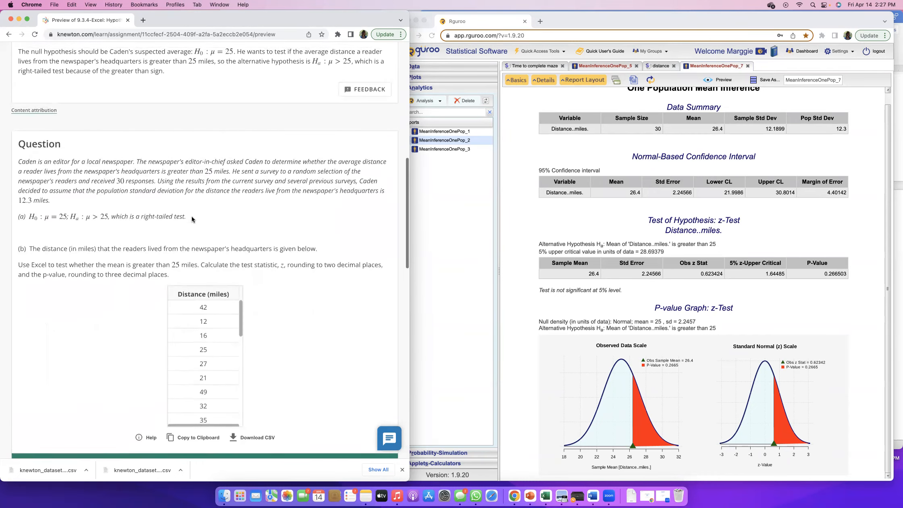
pyautogui.scroll(10, 191, 216)
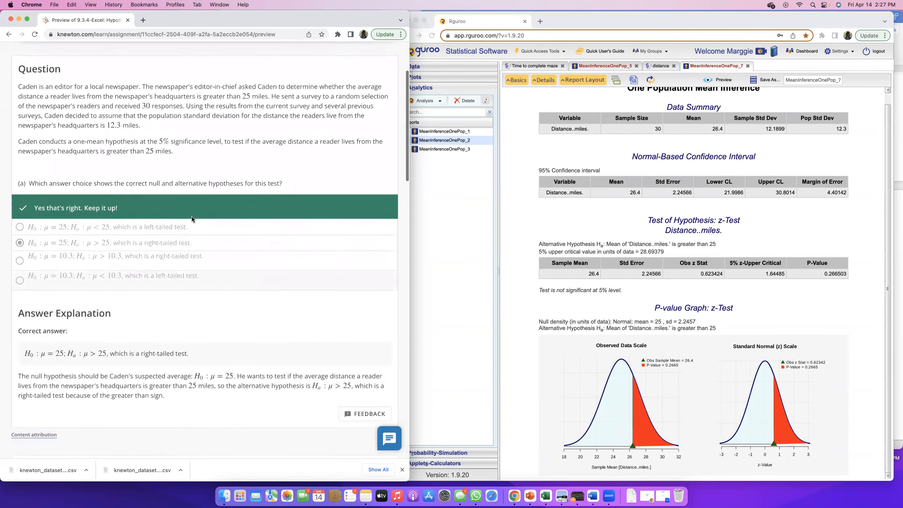
pyautogui.scroll(3, 191, 216)
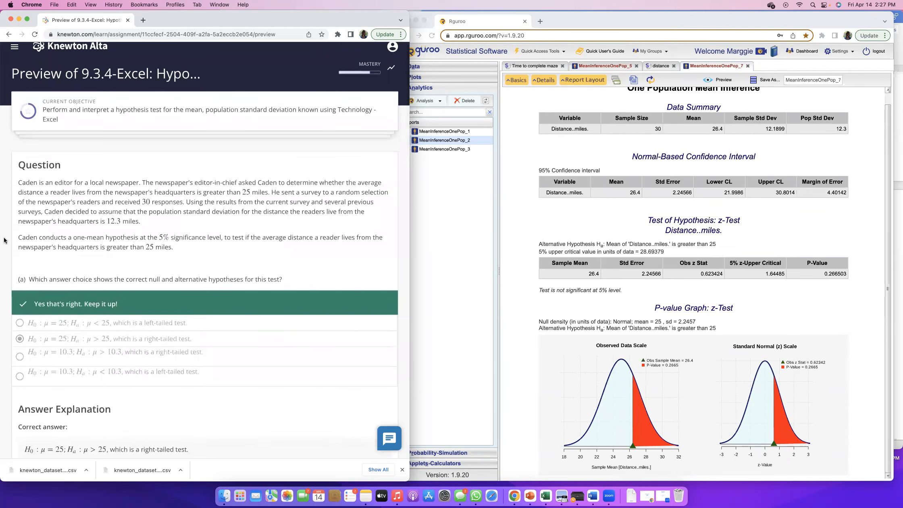
pyautogui.moveTo(18, 237); pyautogui.dragTo(220, 239)
pyautogui.scroll(-6, 221, 279)
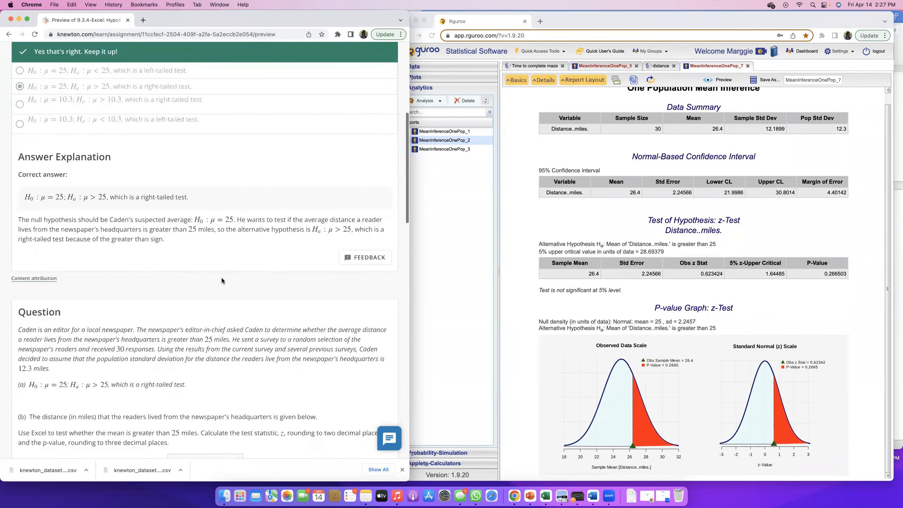
pyautogui.scroll(-2, 222, 278)
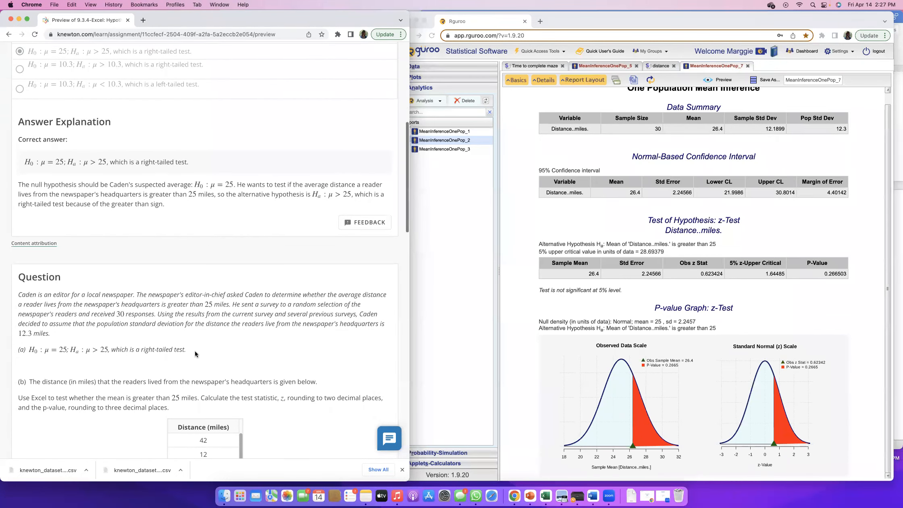
pyautogui.scroll(7, 195, 351)
pyautogui.moveTo(17, 245); pyautogui.dragTo(221, 245)
pyautogui.click(231, 235)
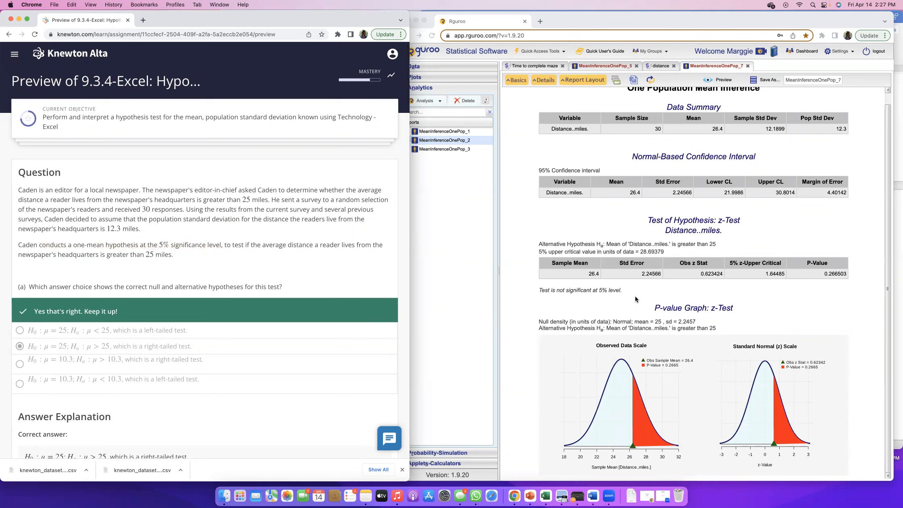
# Check the confidence level and alternative hypothesis in the Rguroo report, and return to the part (c) question in Knewton
pyautogui.click(572, 171)
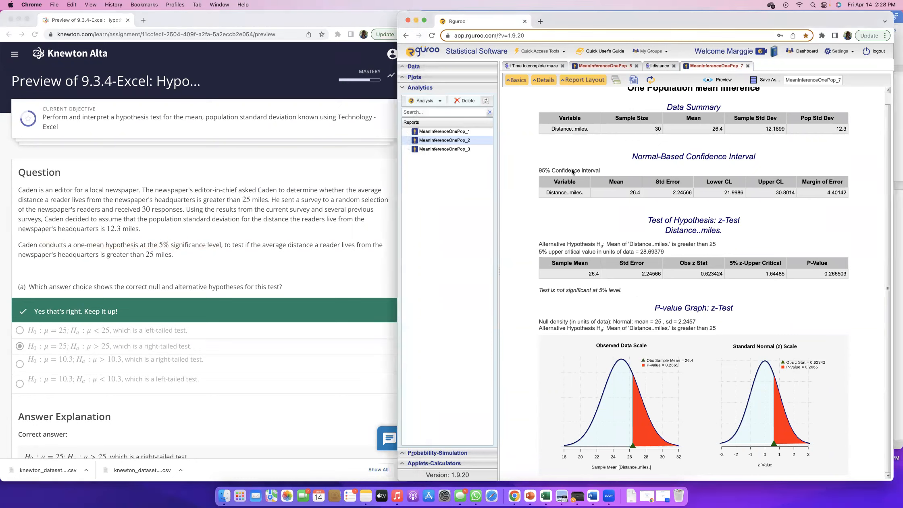
pyautogui.moveTo(602, 171); pyautogui.dragTo(537, 171)
pyautogui.moveTo(539, 252); pyautogui.dragTo(577, 245)
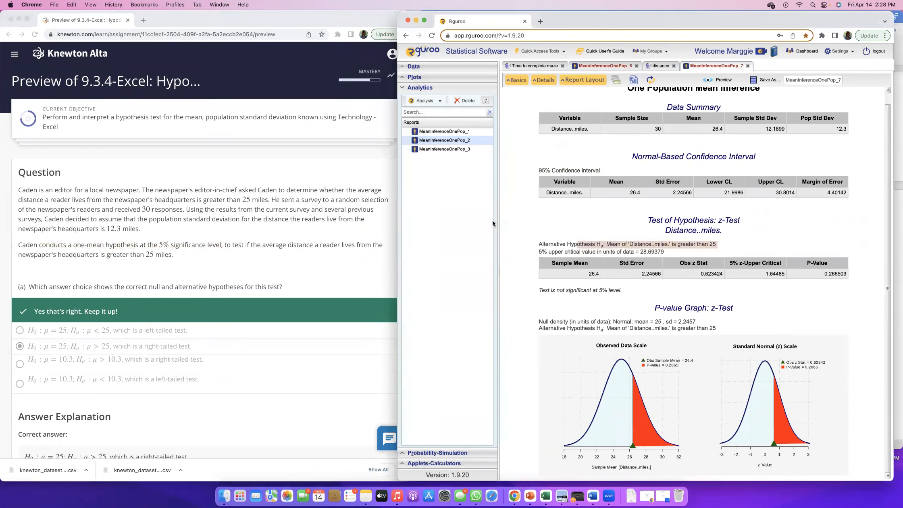
pyautogui.click(184, 228)
pyautogui.scroll(-10, 140, 204)
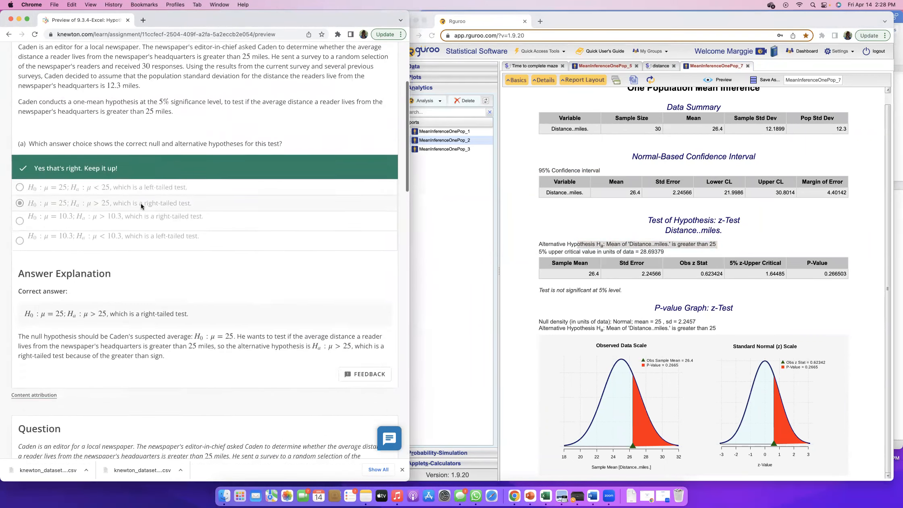
pyautogui.scroll(-15, 141, 203)
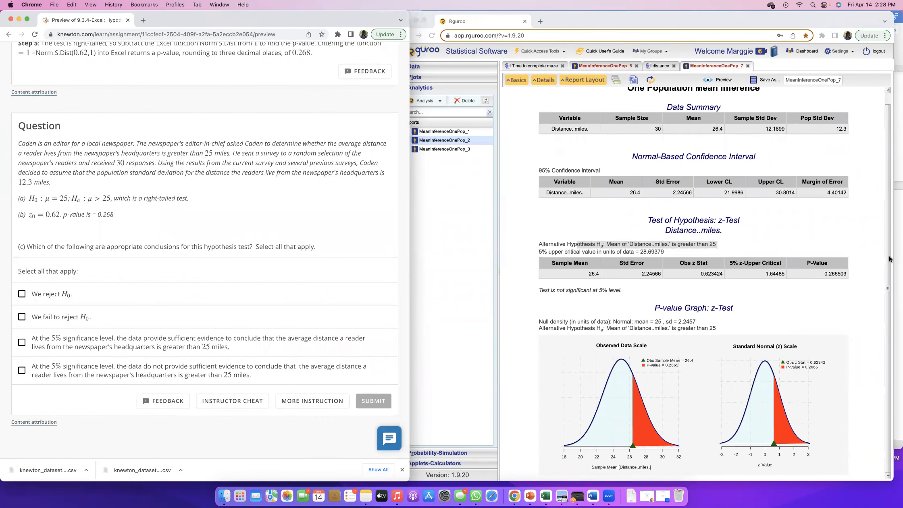
# Examine the z-test results row and its p-value in the Rguroo report to decide on the part (c) conclusion
pyautogui.click(806, 266)
pyautogui.moveTo(806, 266); pyautogui.dragTo(843, 271)
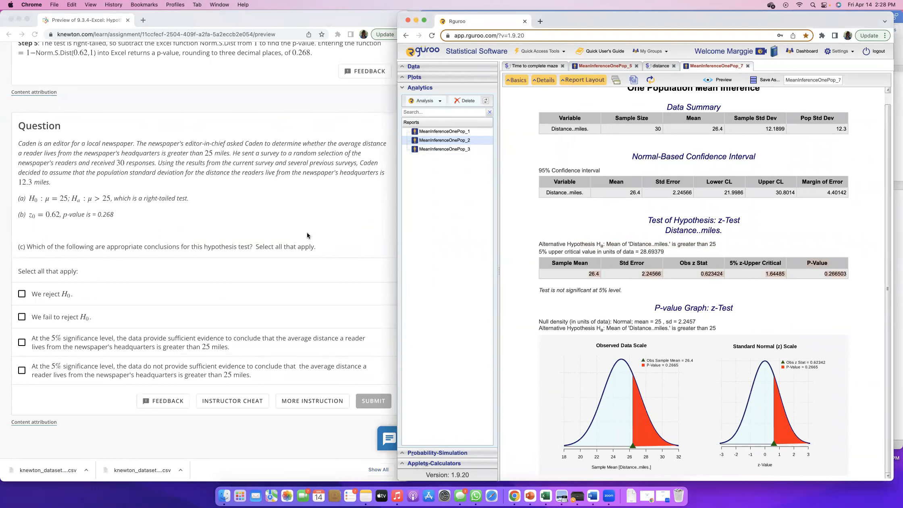
pyautogui.click(826, 270)
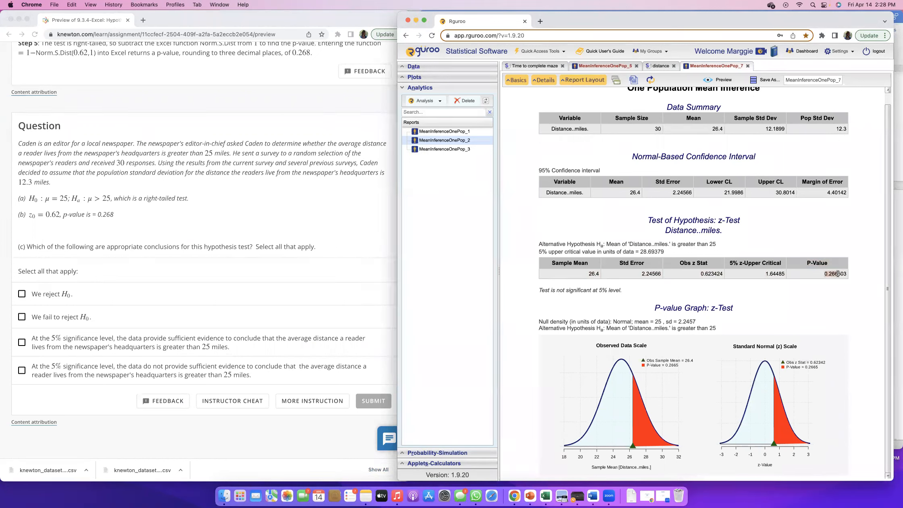
pyautogui.moveTo(823, 274); pyautogui.dragTo(835, 273)
pyautogui.click(828, 273)
# Answer part (c) with "We fail to reject H0" and the 5% statement that the data do not provide sufficient evidence, and submit
pyautogui.click(29, 316)
pyautogui.click(22, 317)
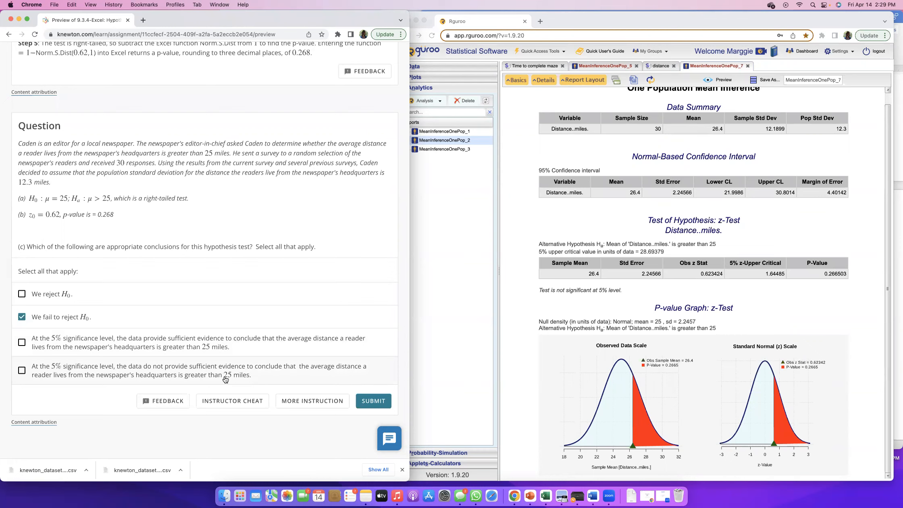
pyautogui.click(21, 371)
pyautogui.click(373, 401)
pyautogui.scroll(-5, 371, 393)
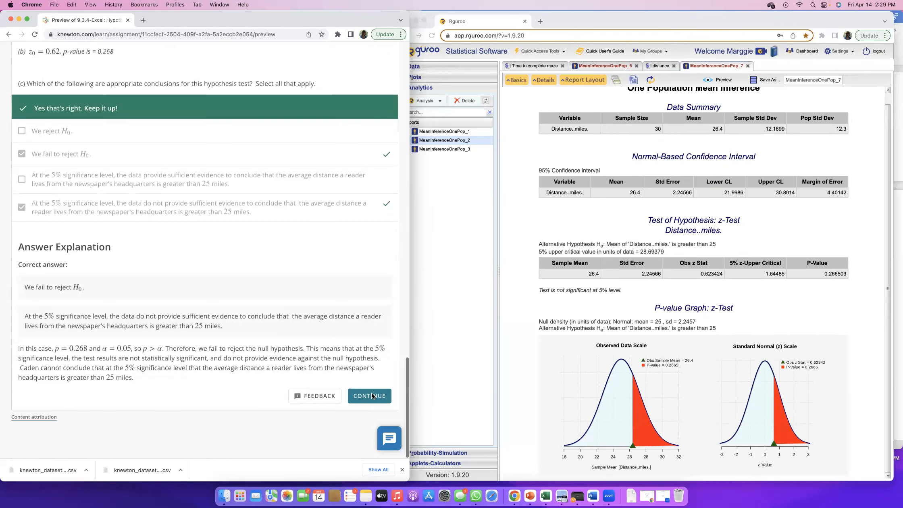
pyautogui.scroll(12, 371, 393)
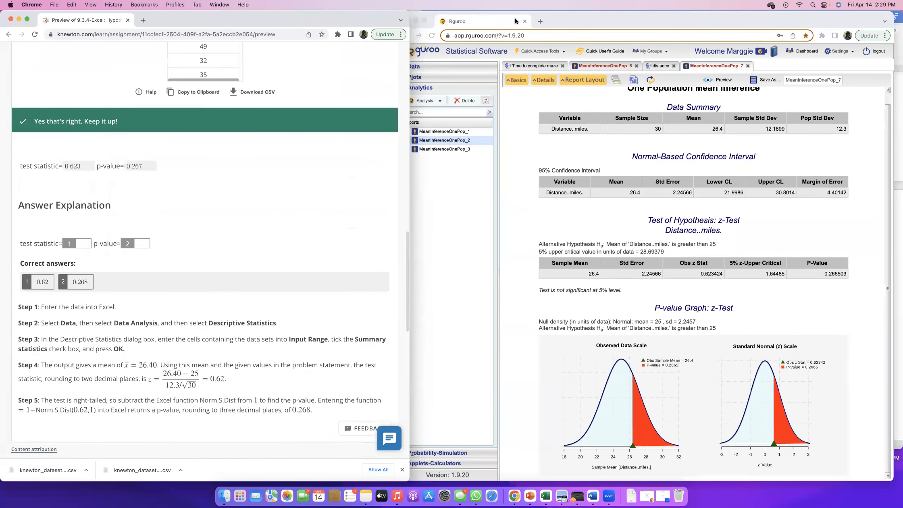